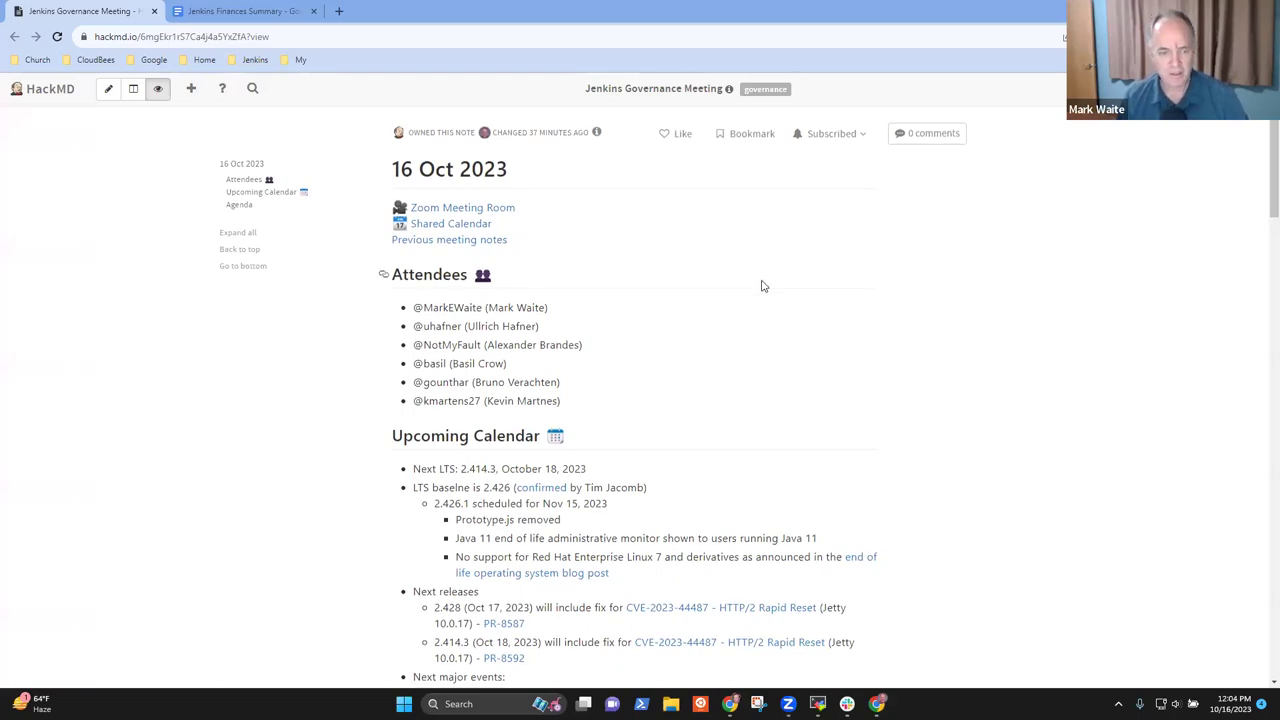
- Skim the 16 Oct 2023 meeting notes, highlighting the Upcoming Calendar, News, Action Items and Community activity headings in turn
scroll(762, 282, "down", 1)
scroll(762, 287, "down", 3)
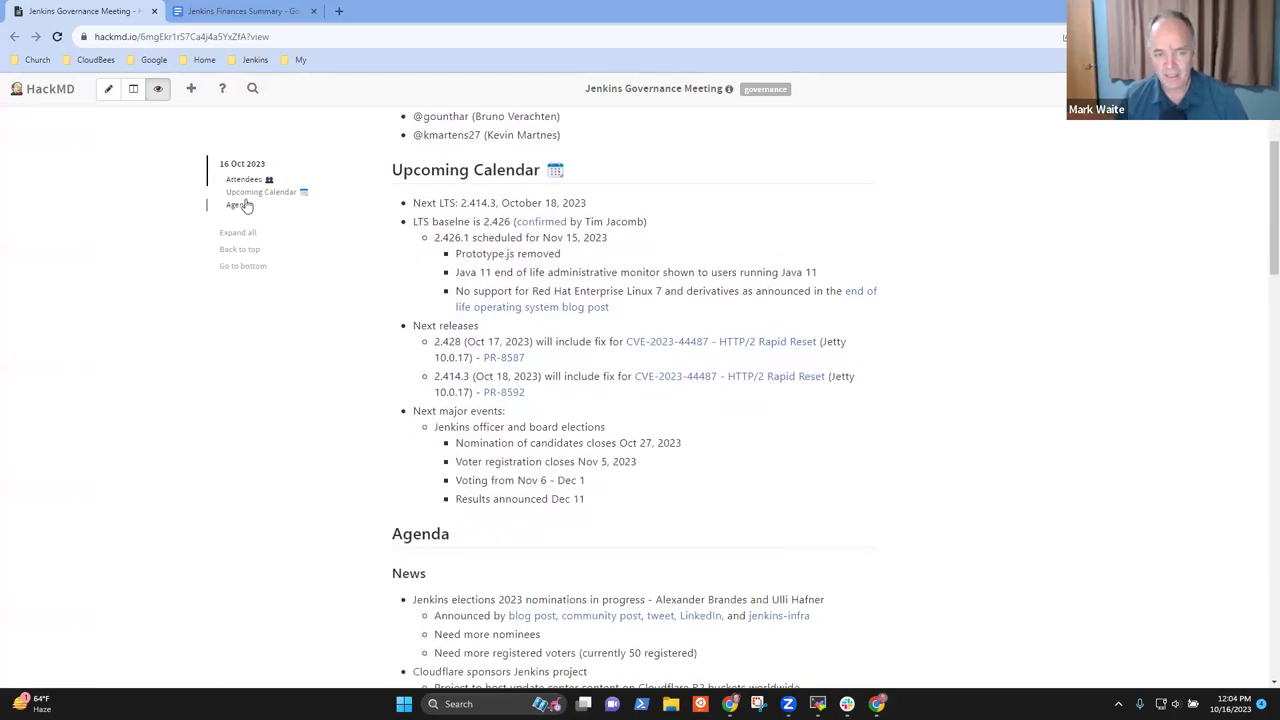
left_click_drag(402, 170, 540, 172)
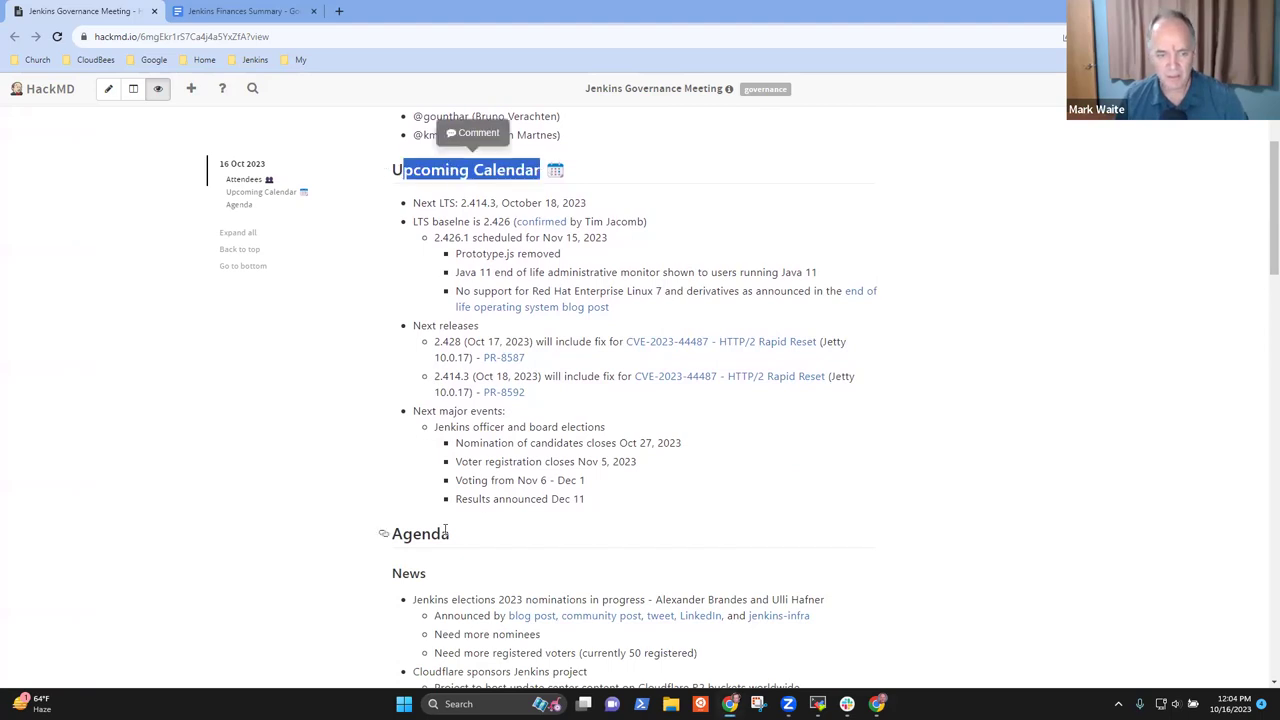
scroll(423, 450, "down", 2)
left_click(367, 381, "shift")
left_click_drag(424, 373, 390, 373)
scroll(545, 397, "down", 4)
left_click_drag(471, 455, 390, 455)
scroll(546, 457, "down", 6)
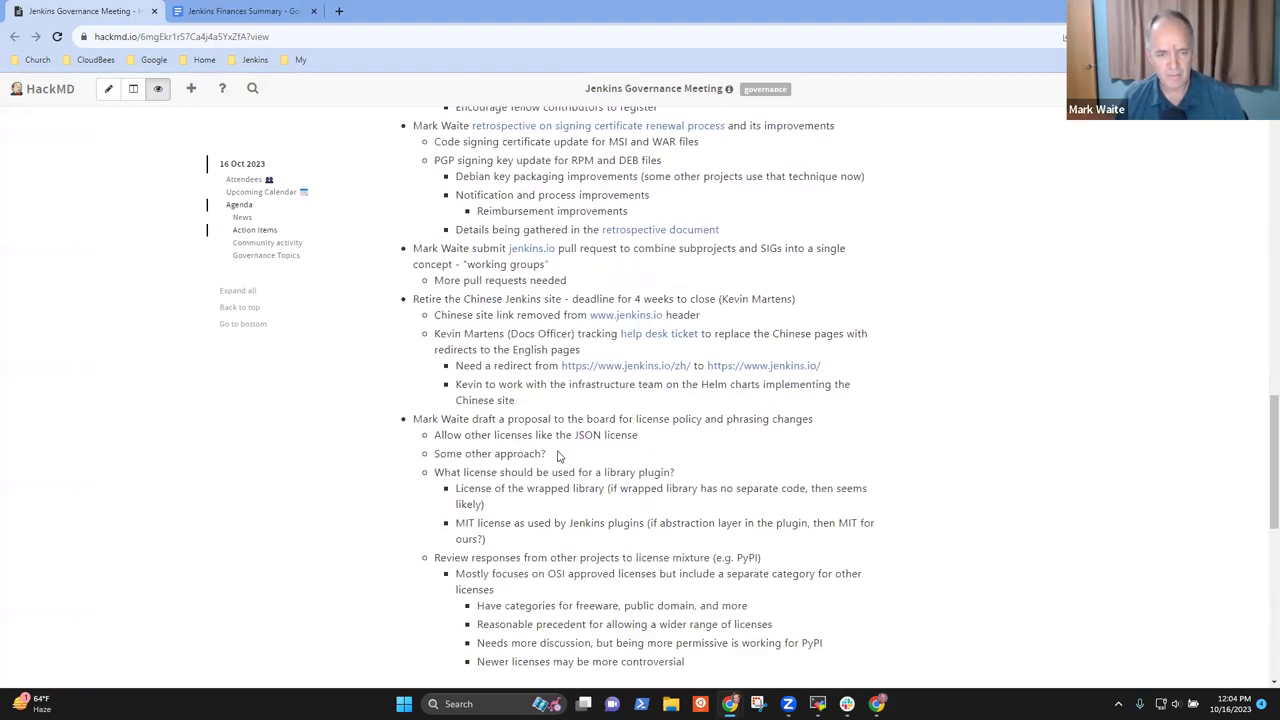
scroll(561, 455, "down", 3)
left_click_drag(501, 396, 395, 397)
left_click(511, 402)
- Review the Governance Topics, highlighting the board and officer elections, Oracle Cloud donation, canceled December meeting and Budget items
scroll(520, 408, "down", 4)
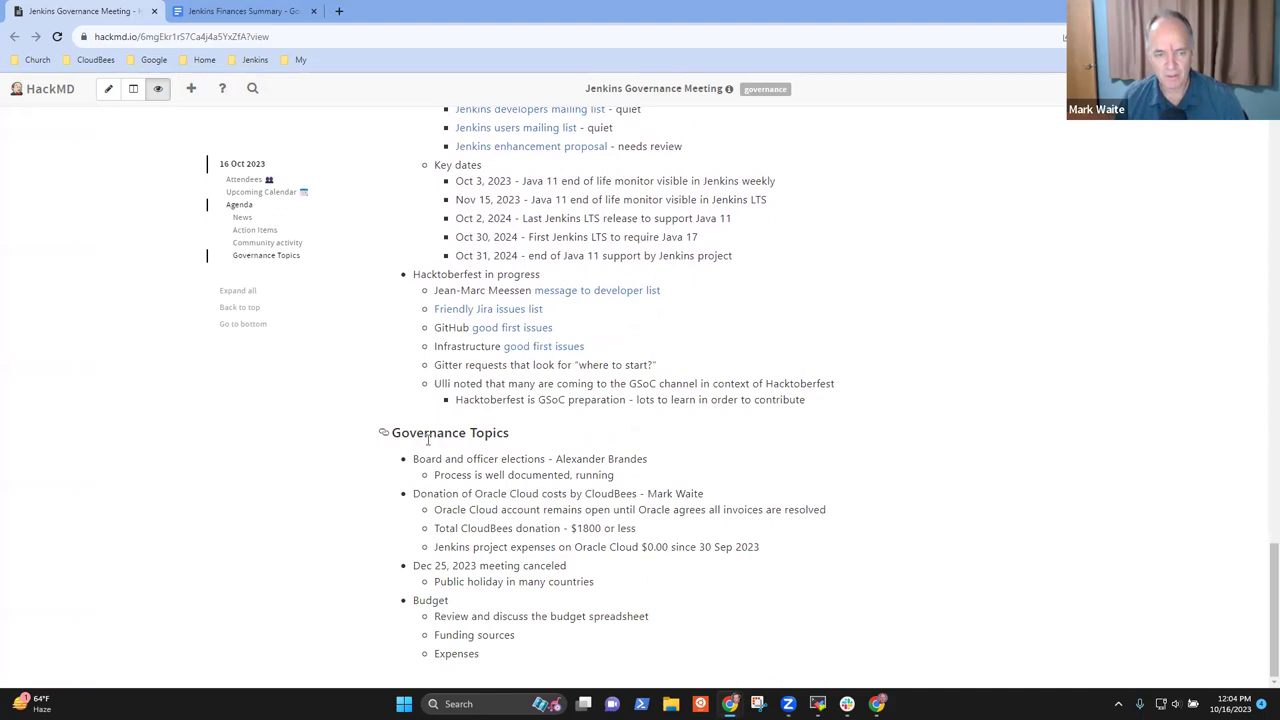
left_click_drag(520, 440, 413, 434)
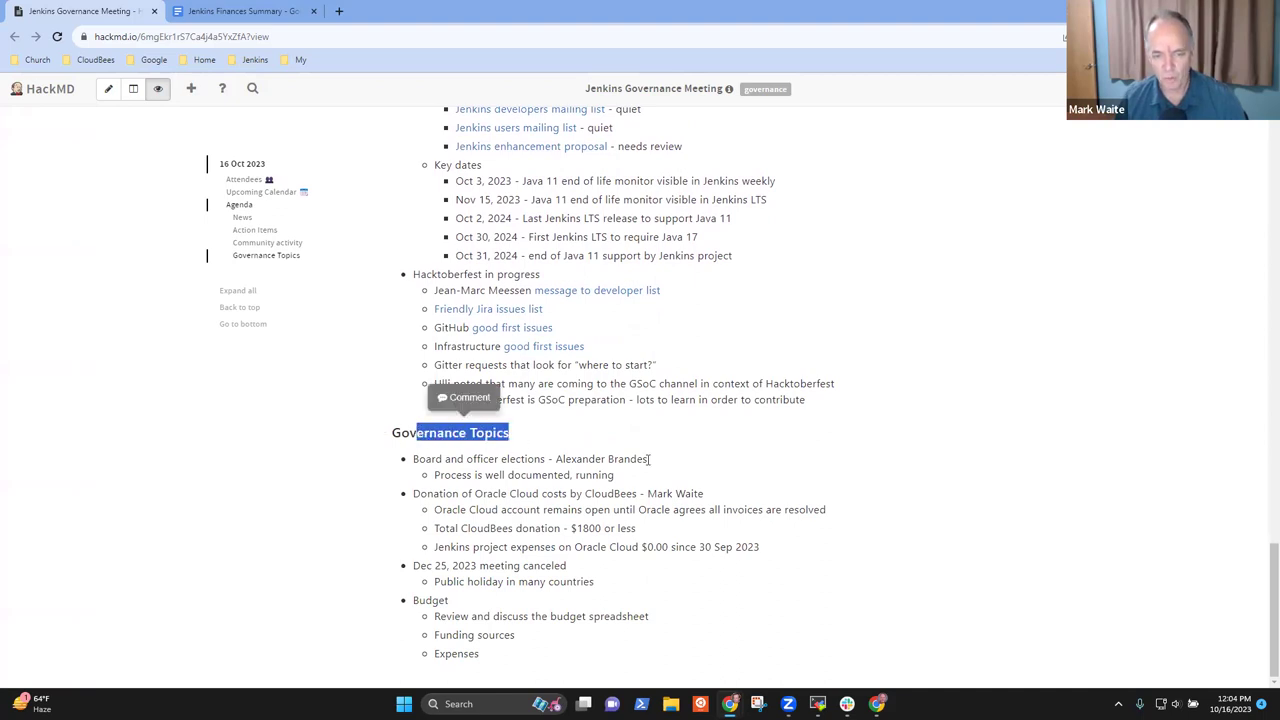
left_click_drag(647, 459, 424, 472)
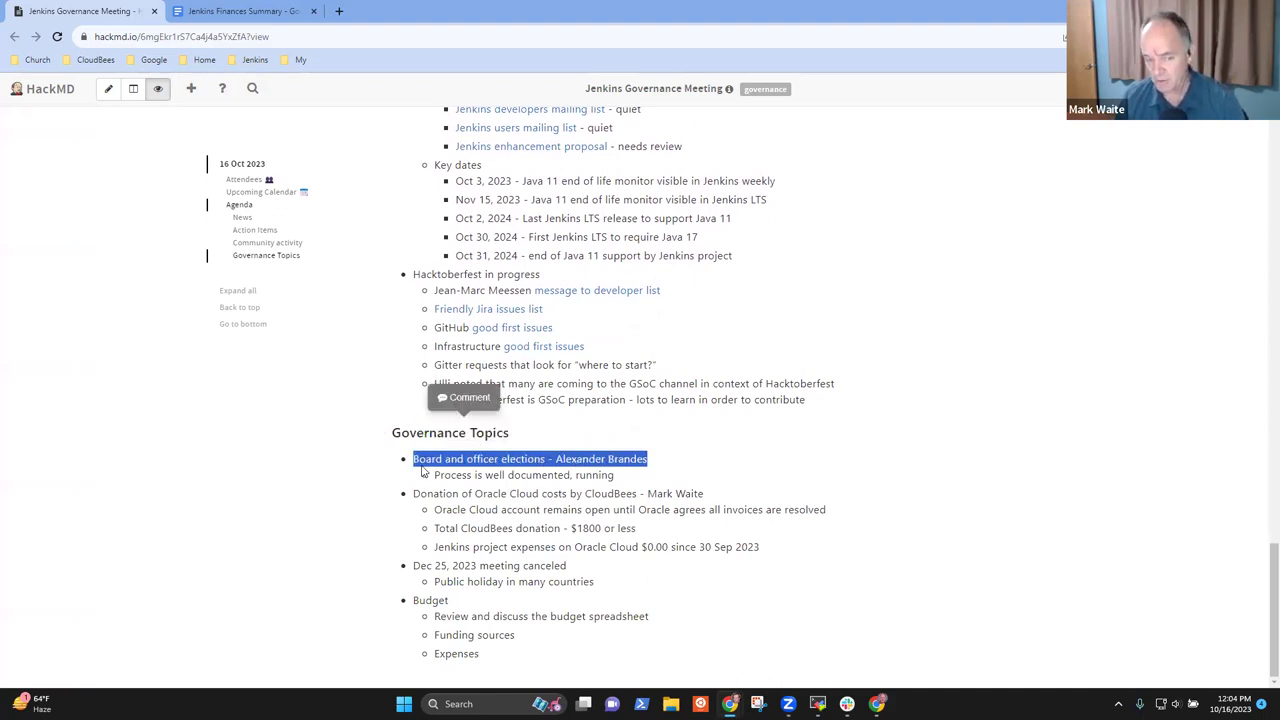
left_click(717, 500)
double_click(435, 493)
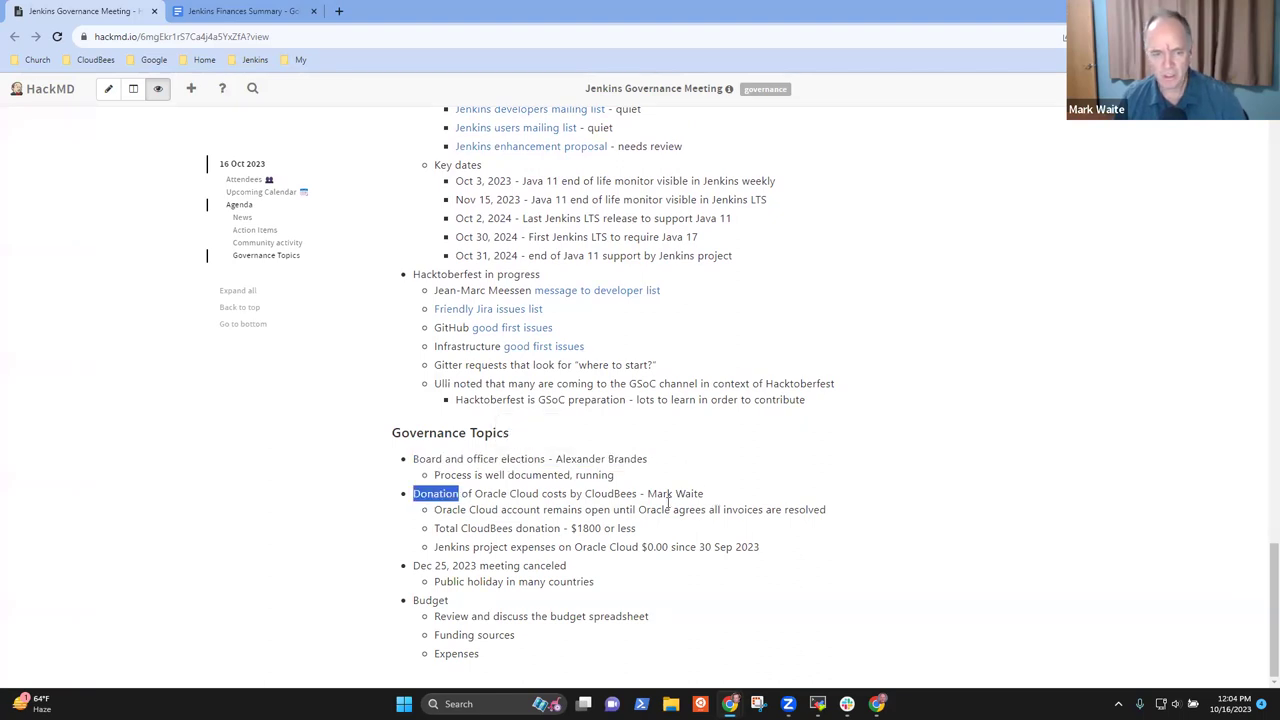
left_click_drag(459, 493, 703, 494)
left_click_drag(415, 565, 567, 565)
left_click(437, 601)
double_click(436, 601)
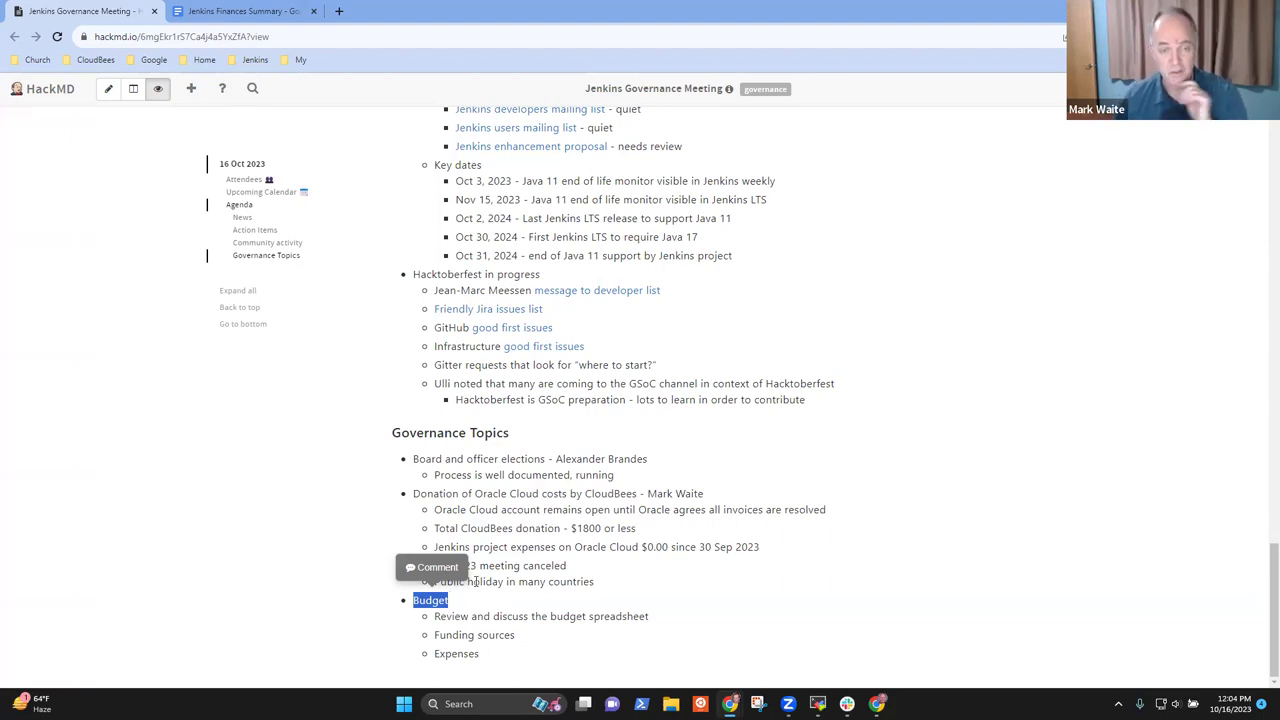
left_click(755, 535)
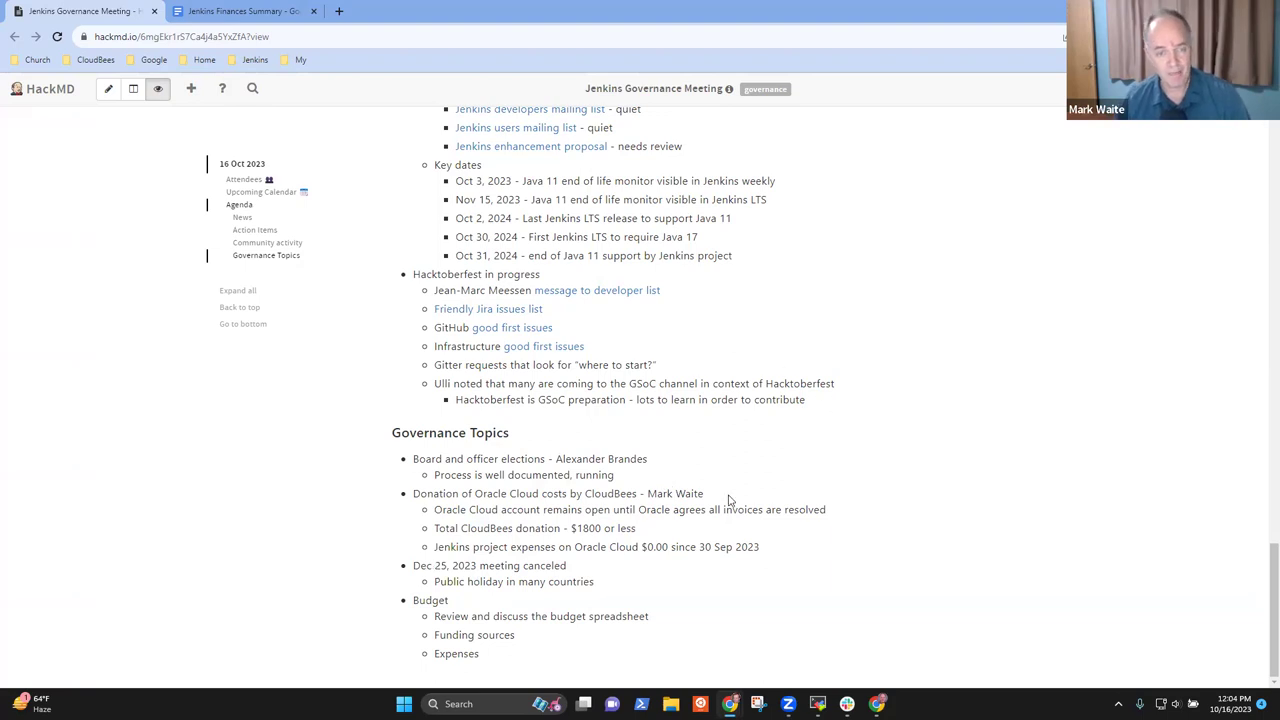
- Return to the Upcoming Calendar and examine the next LTS, the LTS baseline and the changes listed under 2.426.1
scroll(722, 500, "up", 6)
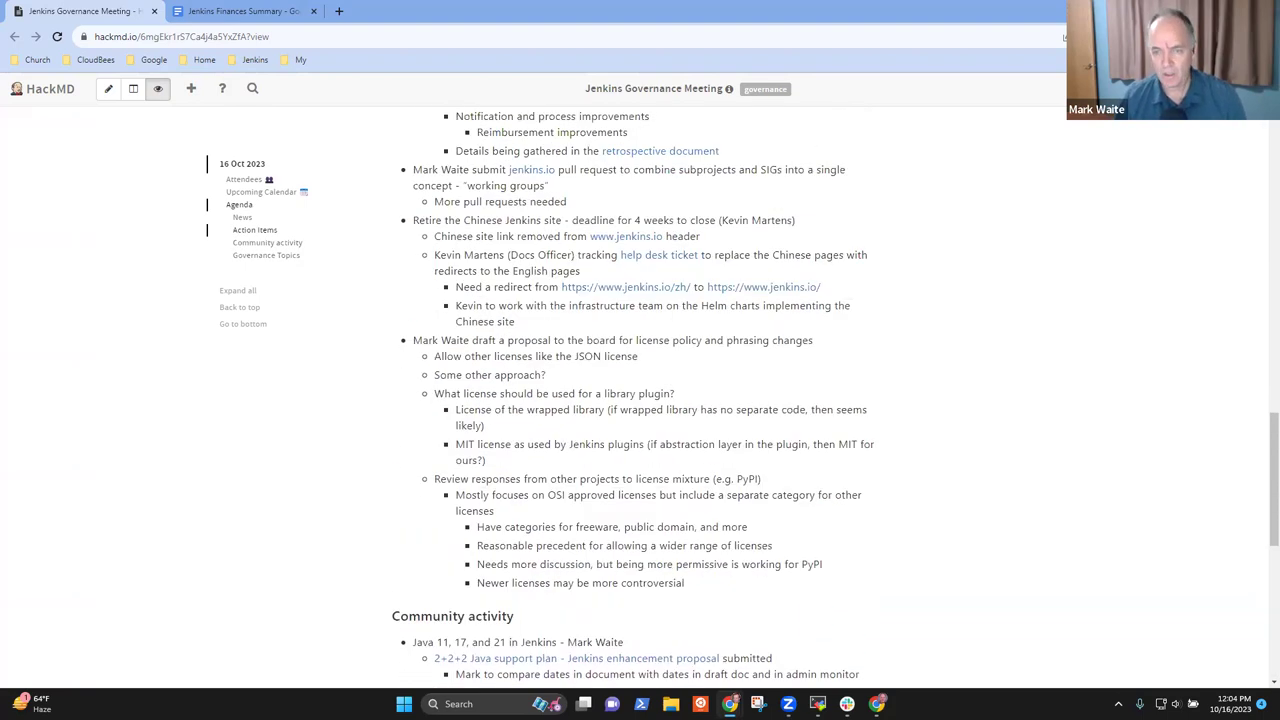
scroll(638, 332, "up", 10)
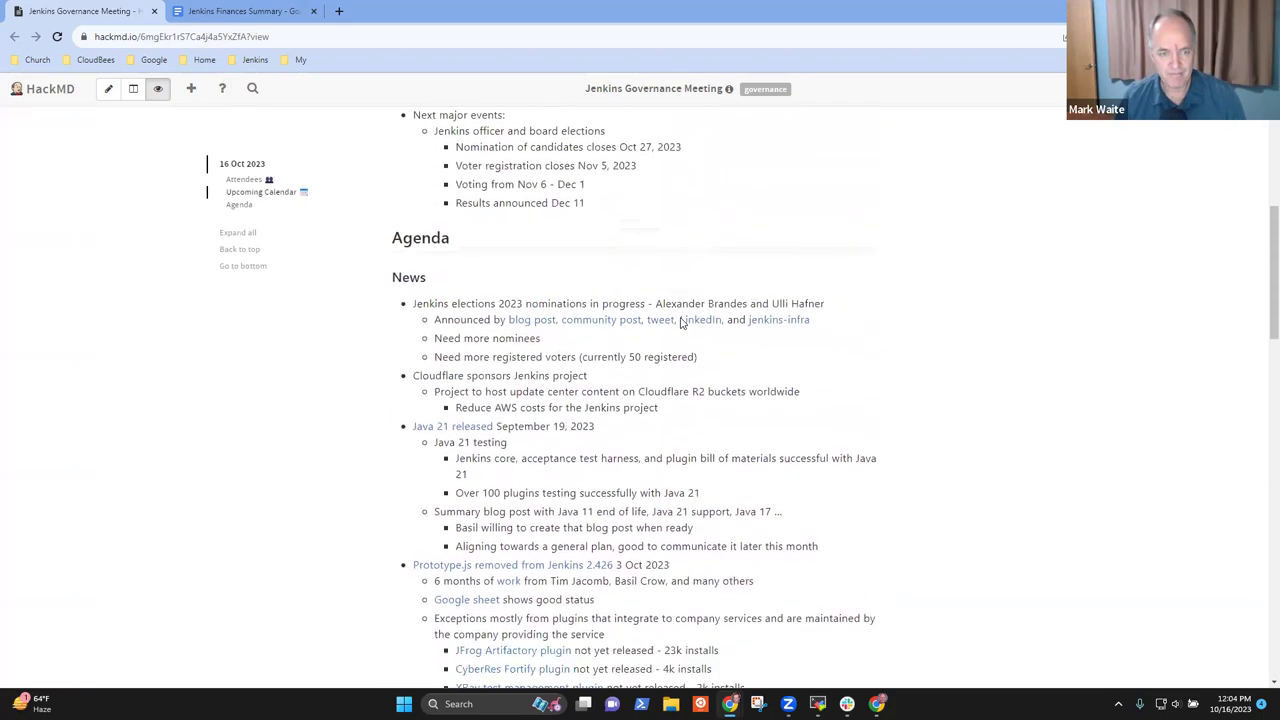
scroll(681, 322, "up", 3)
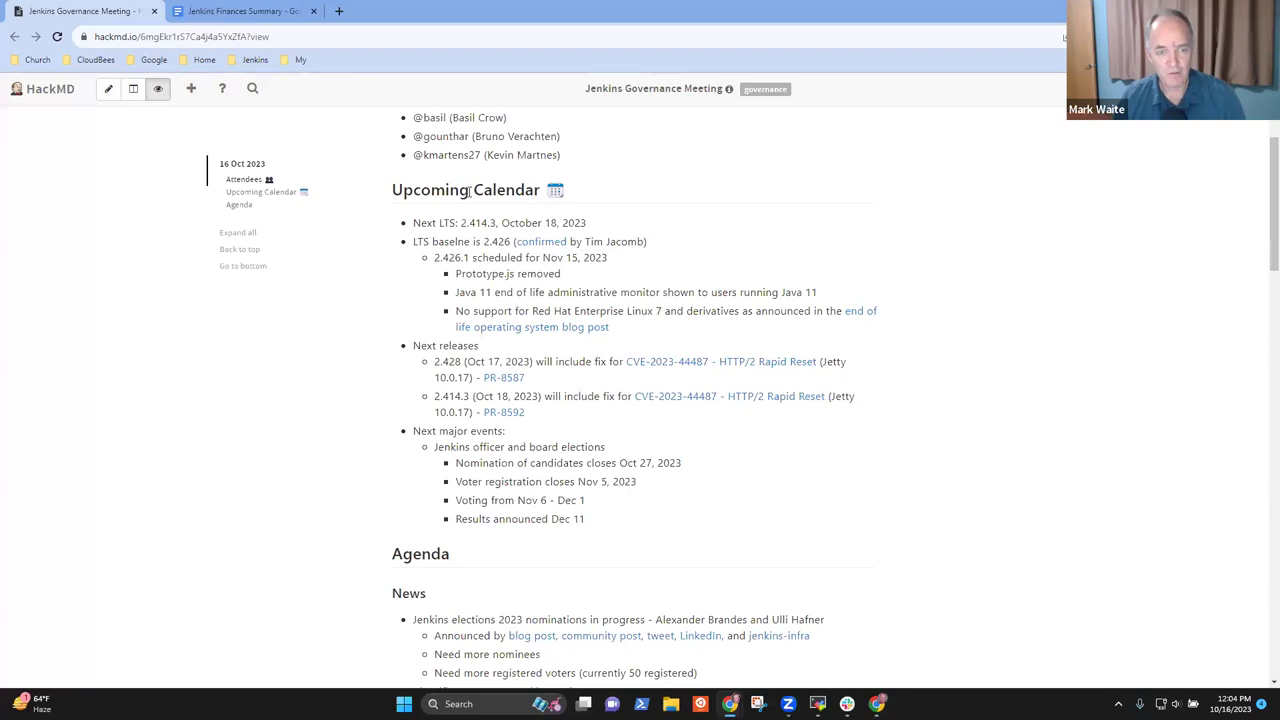
left_click_drag(599, 226, 402, 222)
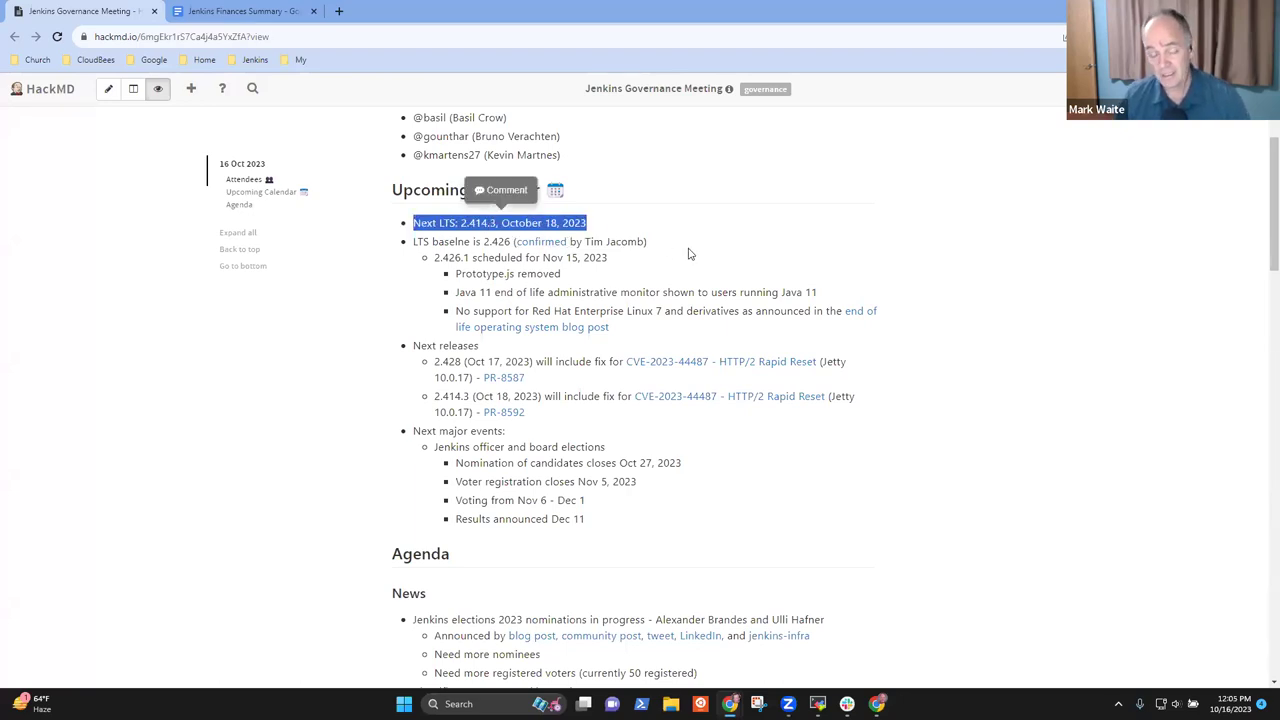
left_click(655, 217)
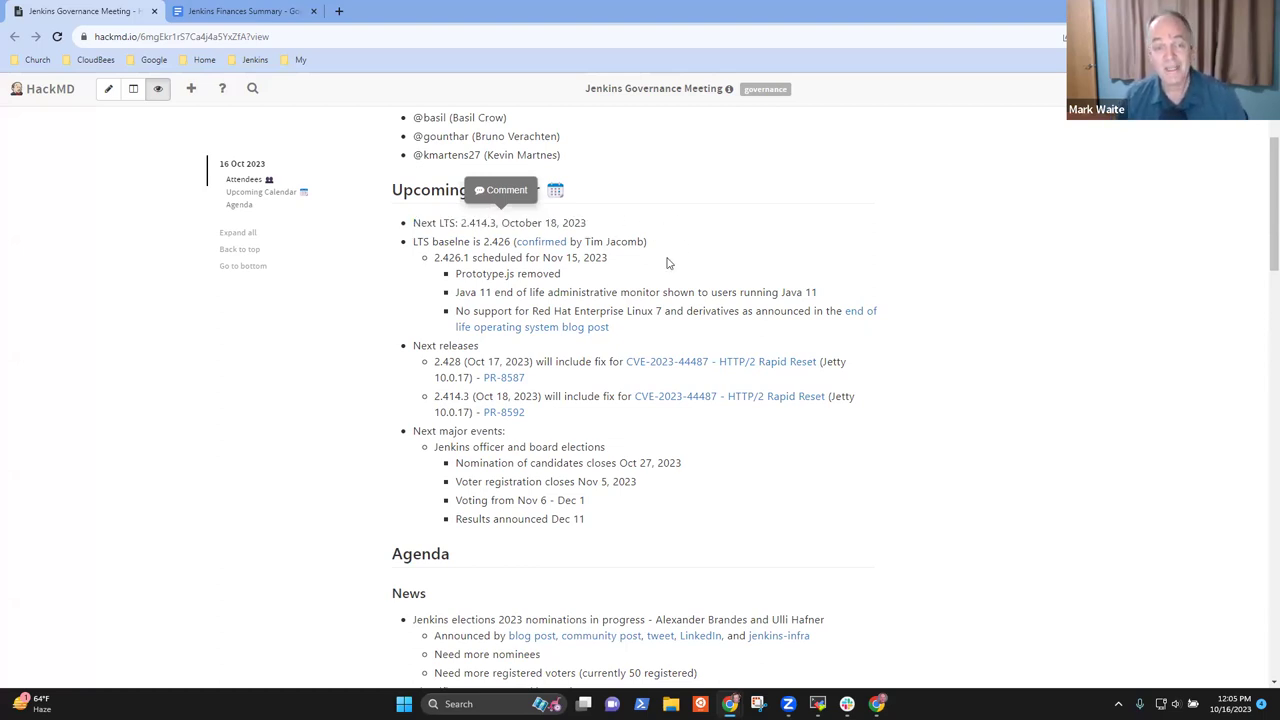
mouse_move(660, 249)
left_mouse_down()
mouse_move(413, 242)
mouse_move(646, 240)
left_mouse_up()
triple_click(645, 244)
left_click(655, 248)
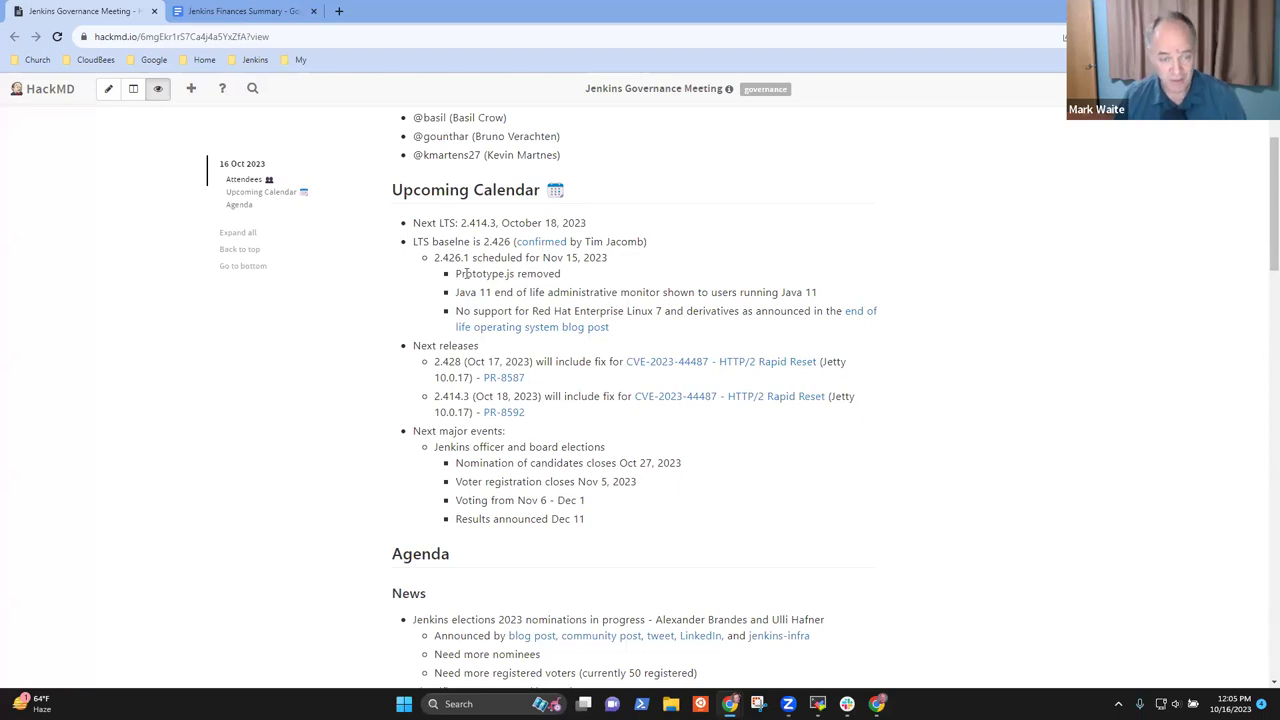
left_click_drag(458, 274, 561, 276)
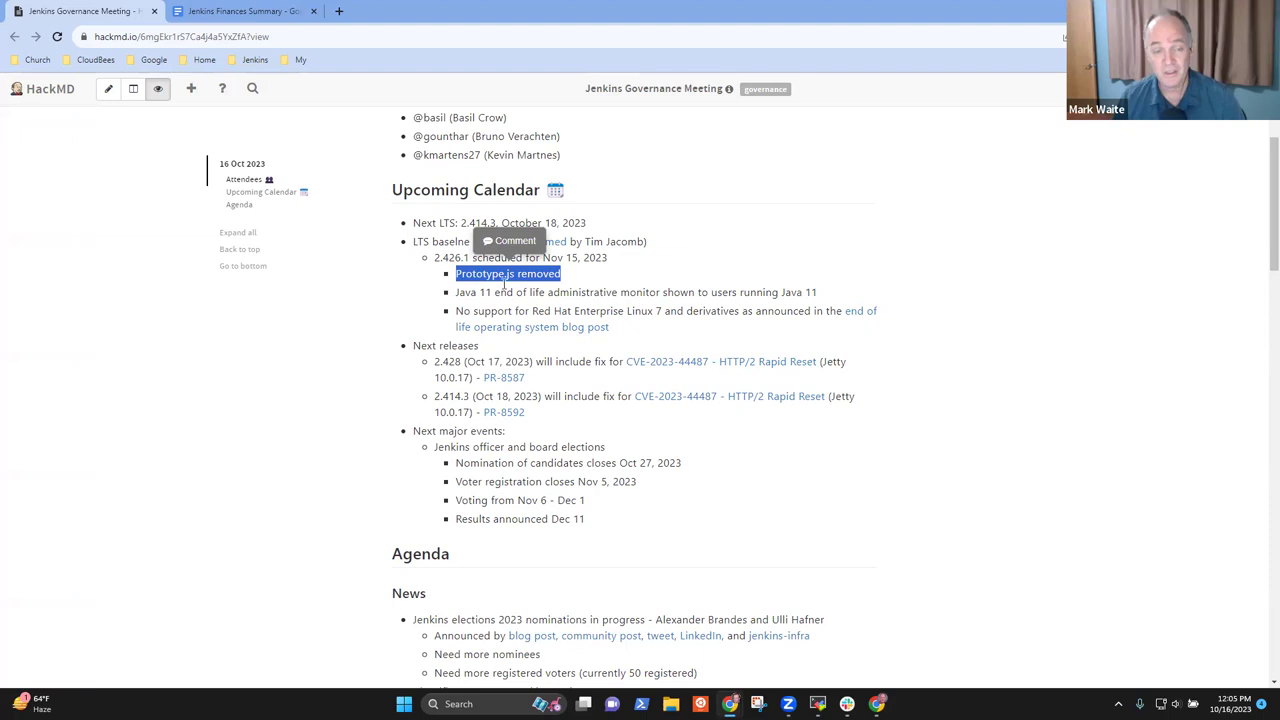
left_click_drag(457, 292, 817, 289)
left_click_drag(457, 311, 660, 311)
left_click(710, 310)
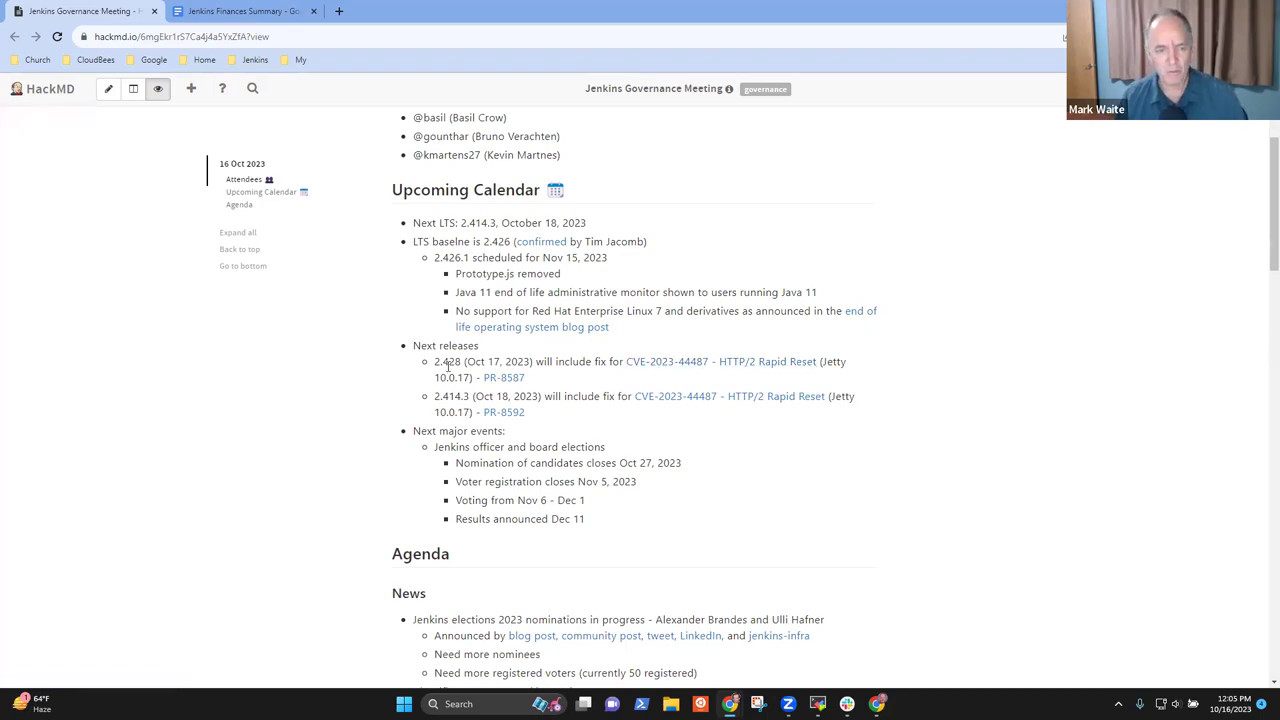
- Examine the 2.428 and 2.414.3 entries under Next releases and the officer and board elections under Next major events
left_click_drag(435, 362, 462, 362)
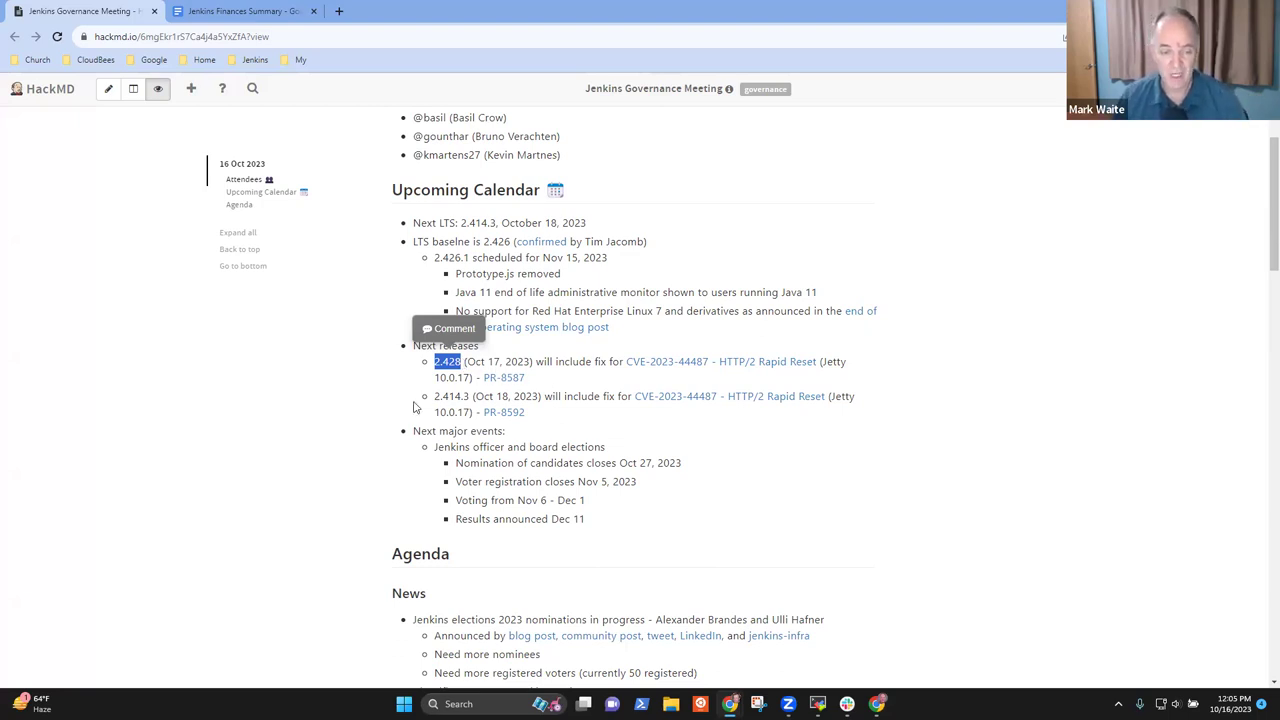
left_click_drag(437, 395, 466, 397)
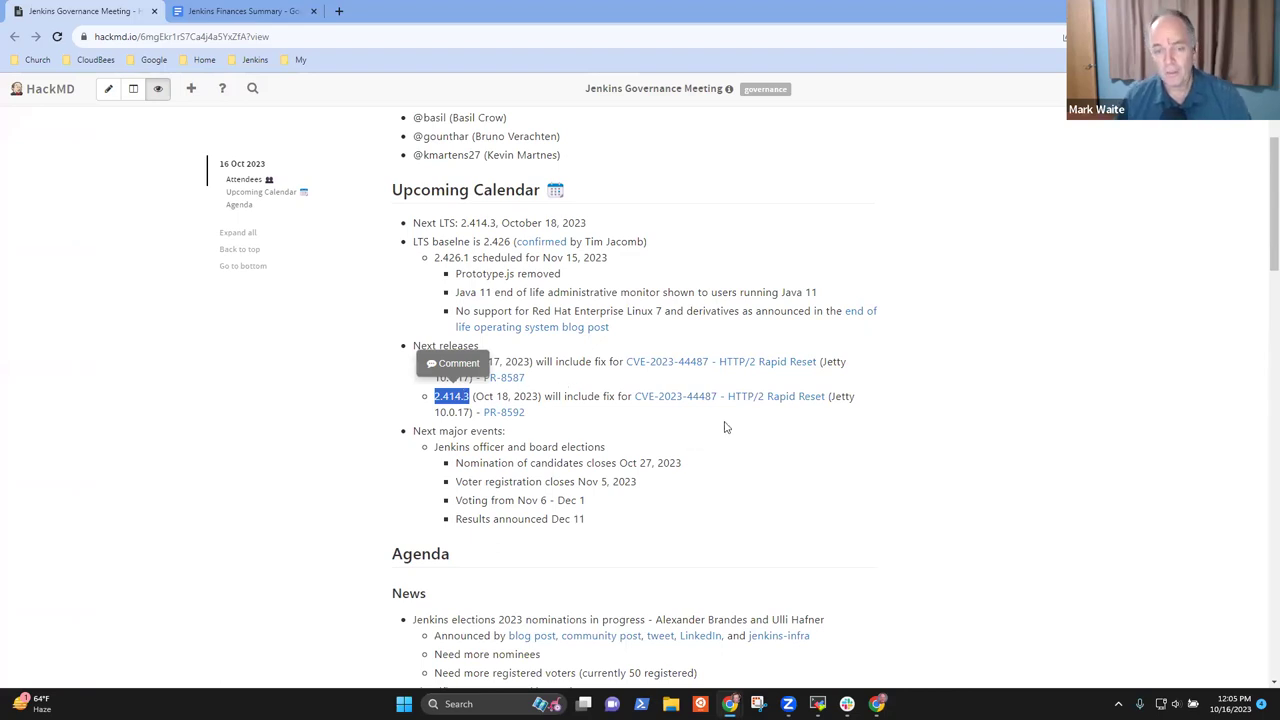
double_click(594, 396)
left_click(555, 418)
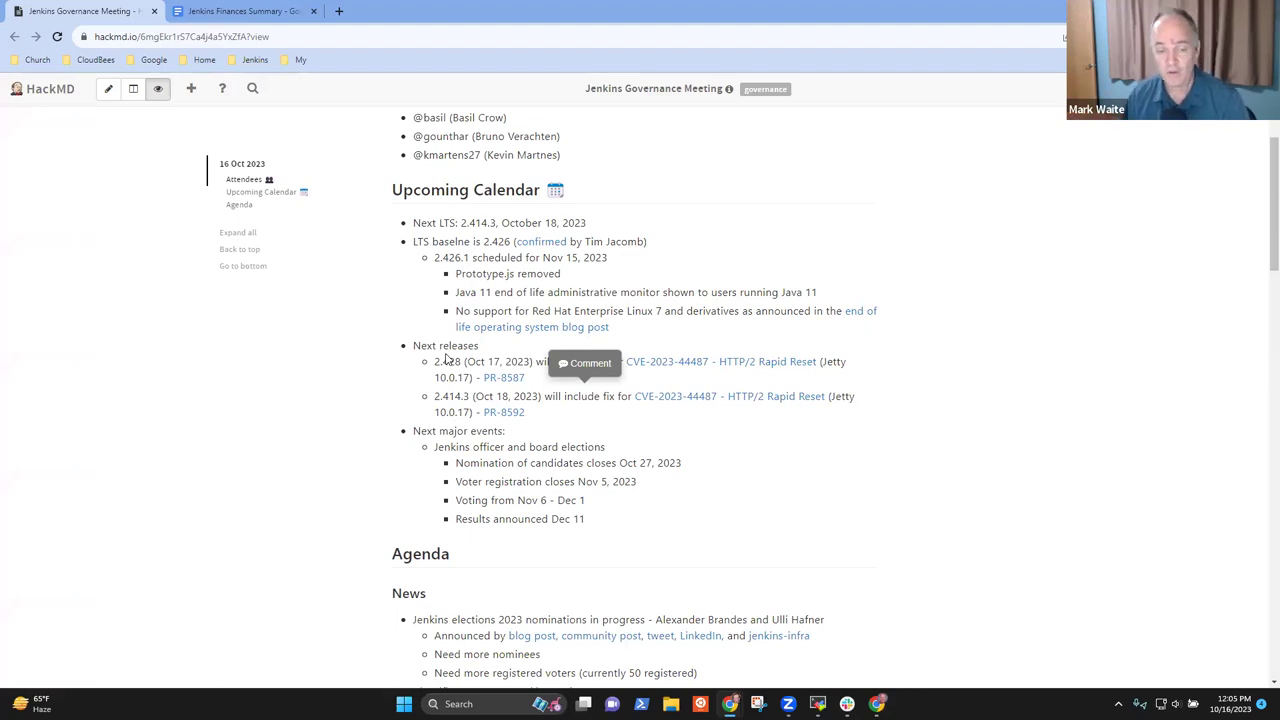
scroll(445, 360, "down", 2)
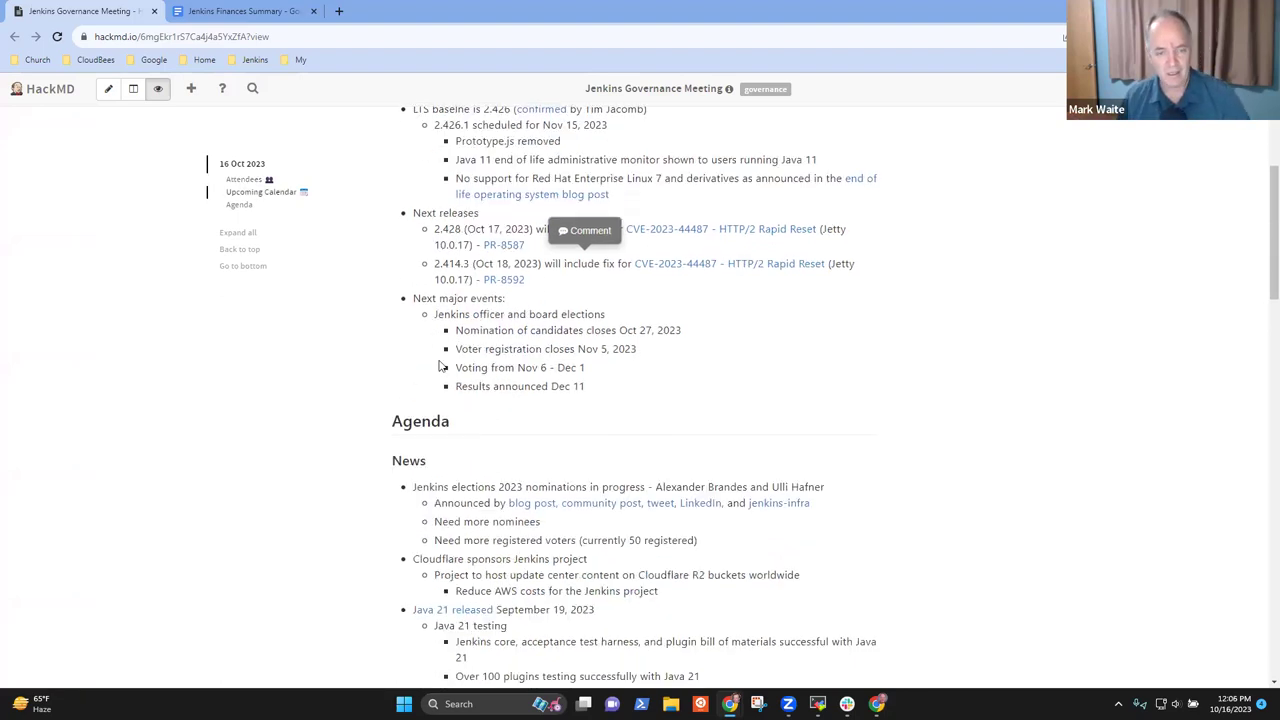
left_click_drag(415, 297, 606, 313)
scroll(697, 323, "up", 1)
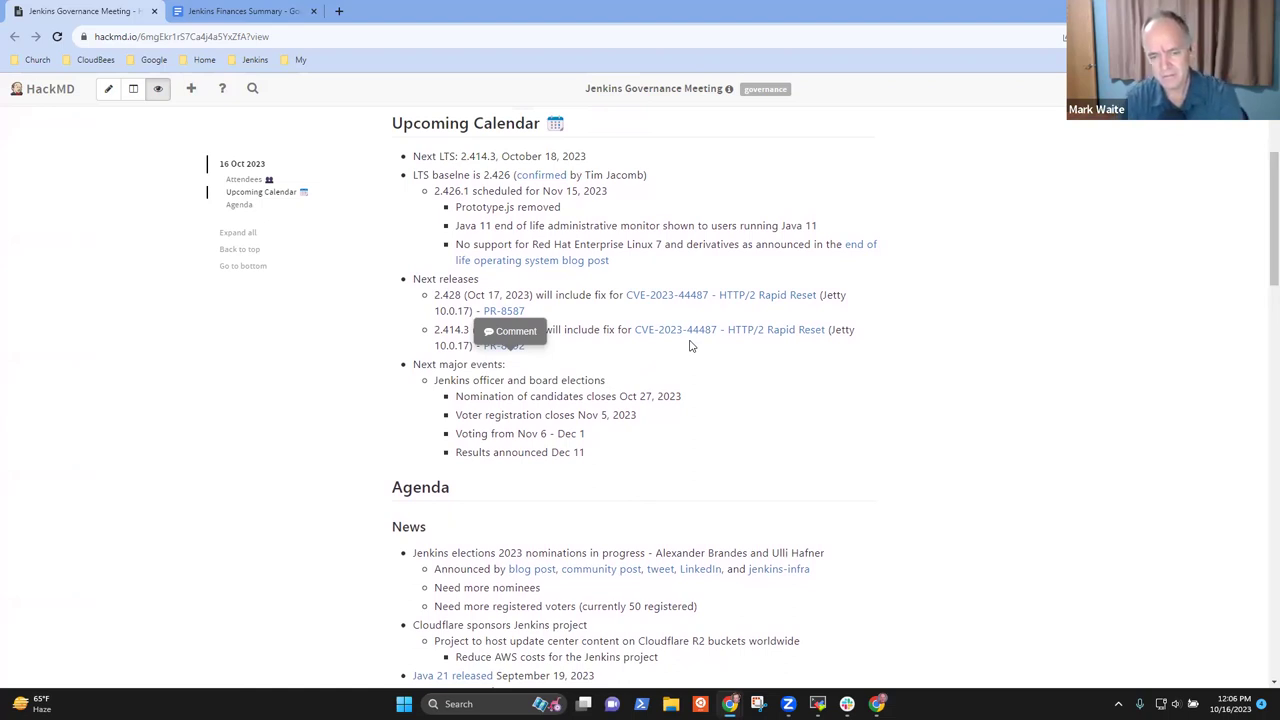
- Review the News items on the Jenkins elections nominations, the Cloudflare sponsorship, the Java 21 release and the summary blog post
scroll(723, 437, "down", 5)
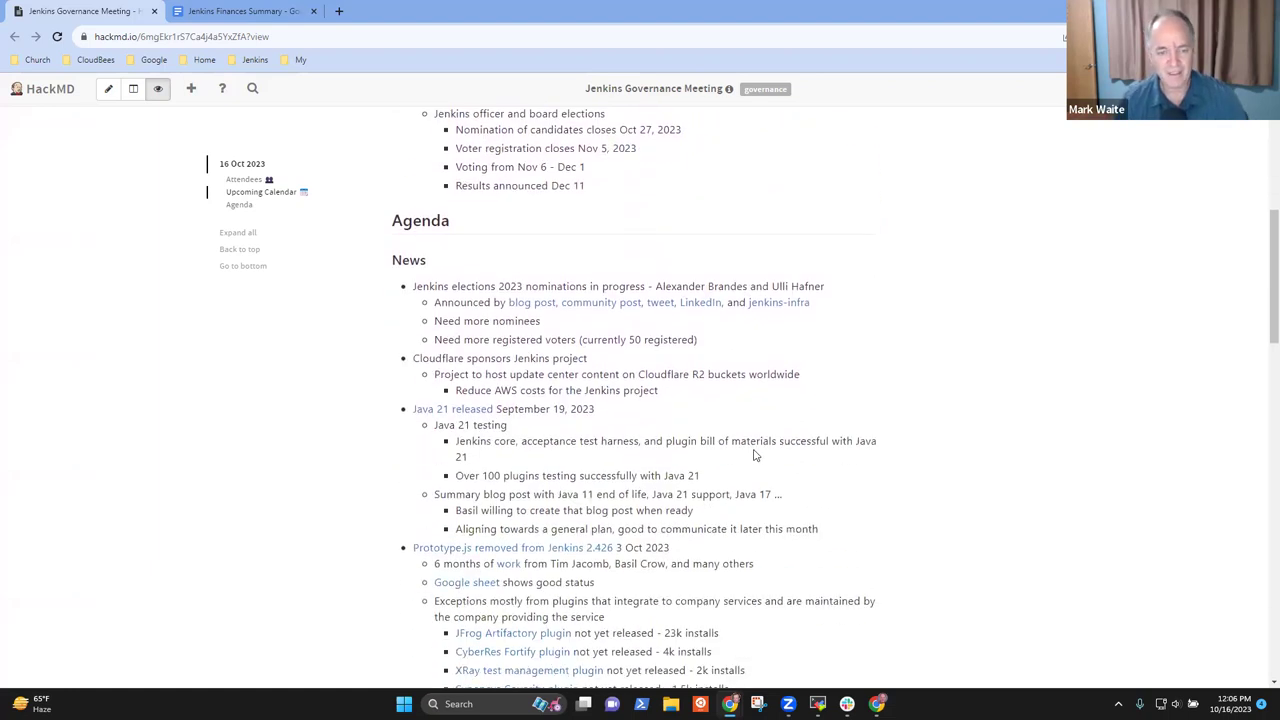
scroll(755, 452, "down", 1)
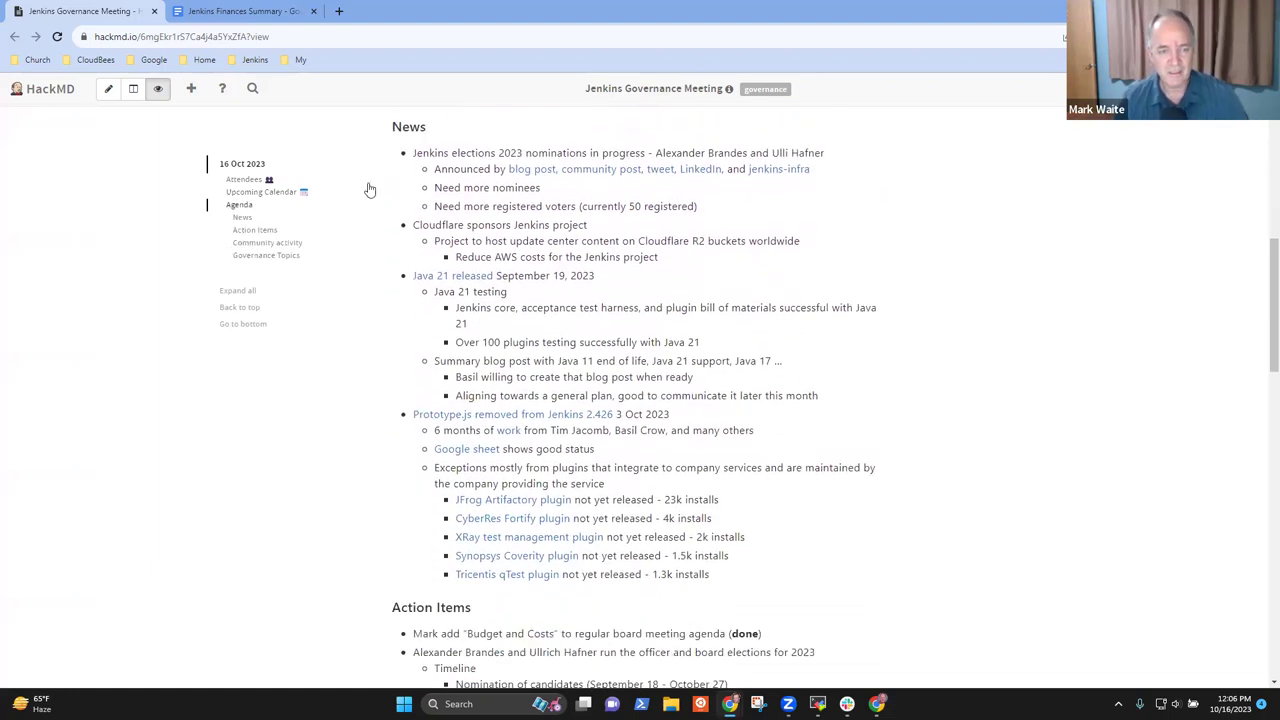
left_click_drag(413, 153, 628, 152)
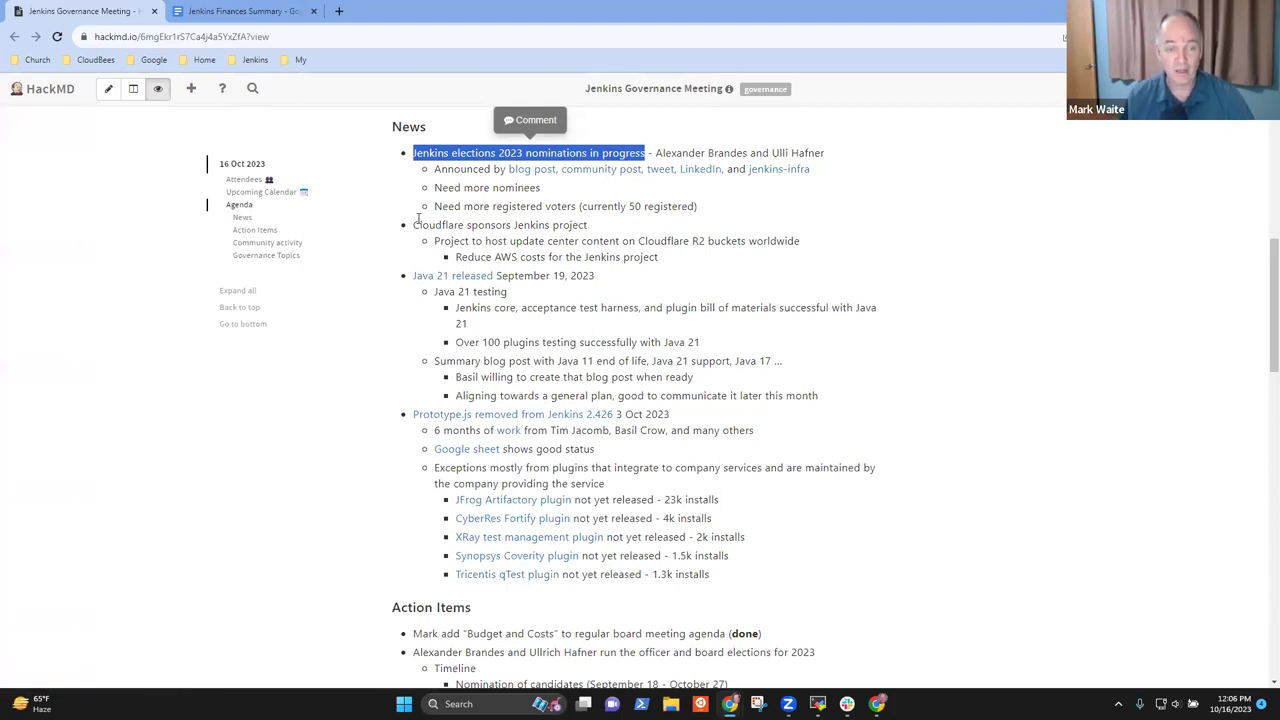
left_click_drag(413, 225, 588, 226)
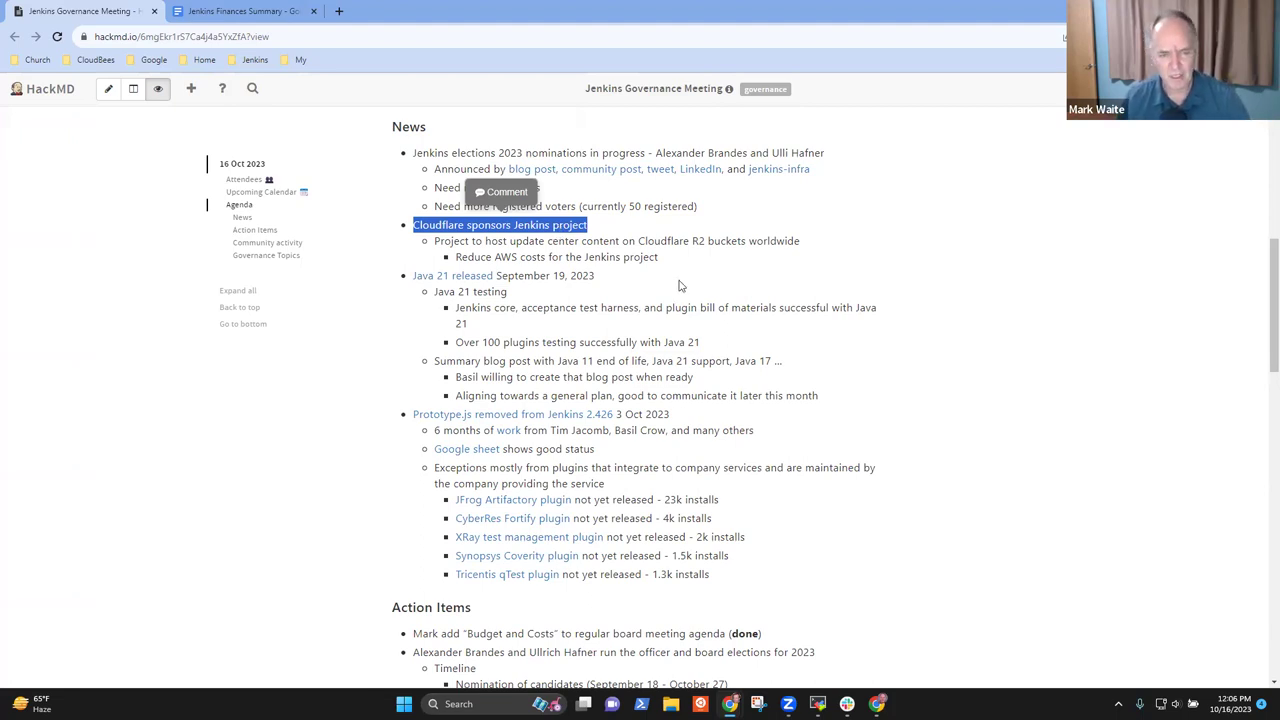
left_click(625, 275)
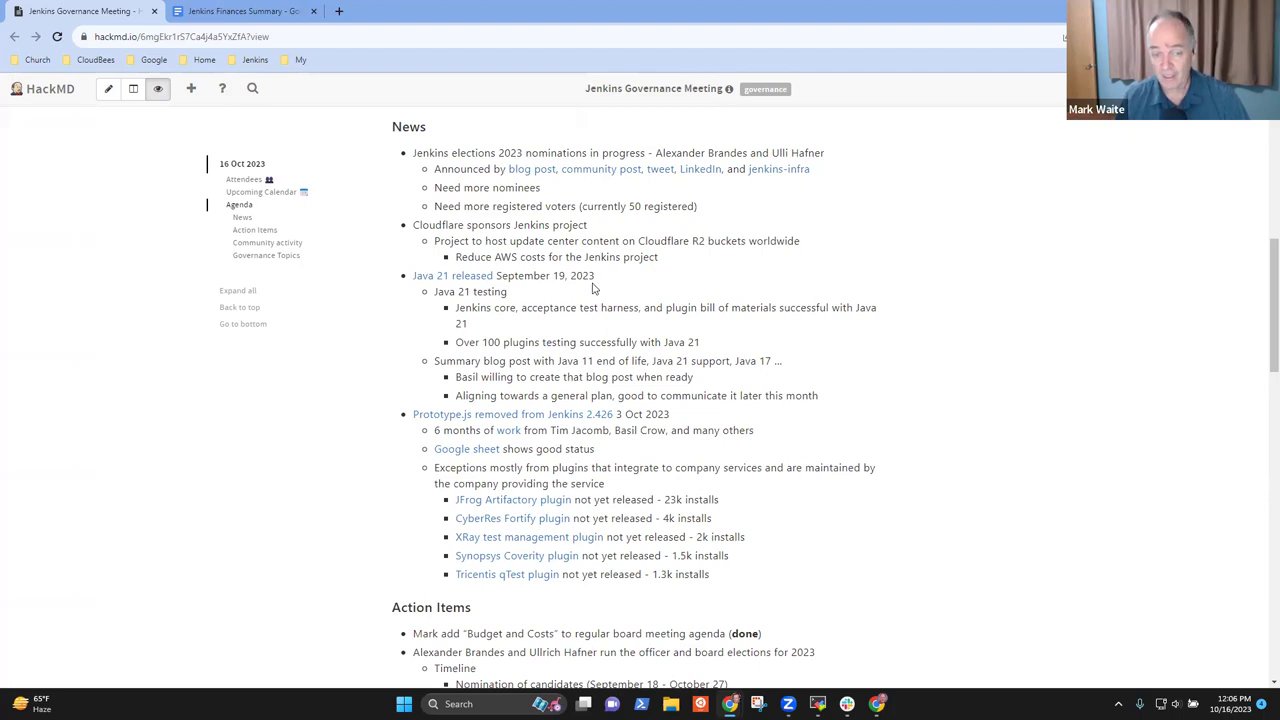
triple_click(565, 273)
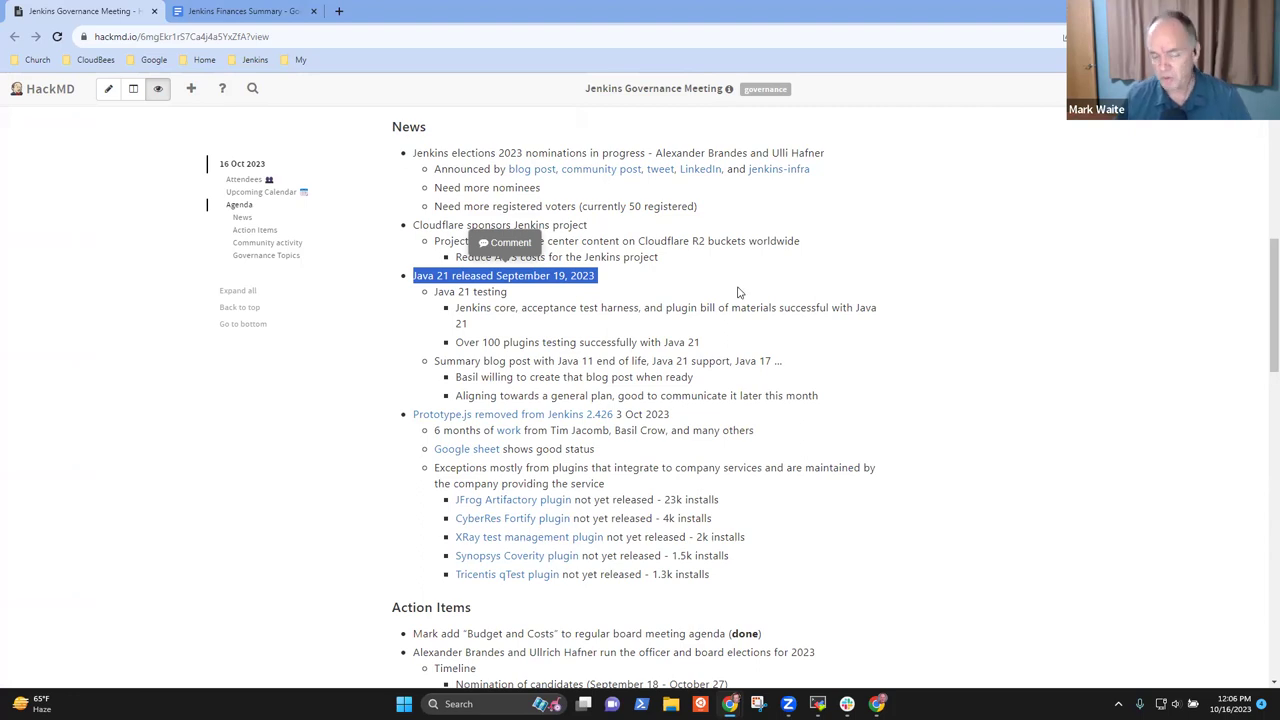
left_click(858, 292)
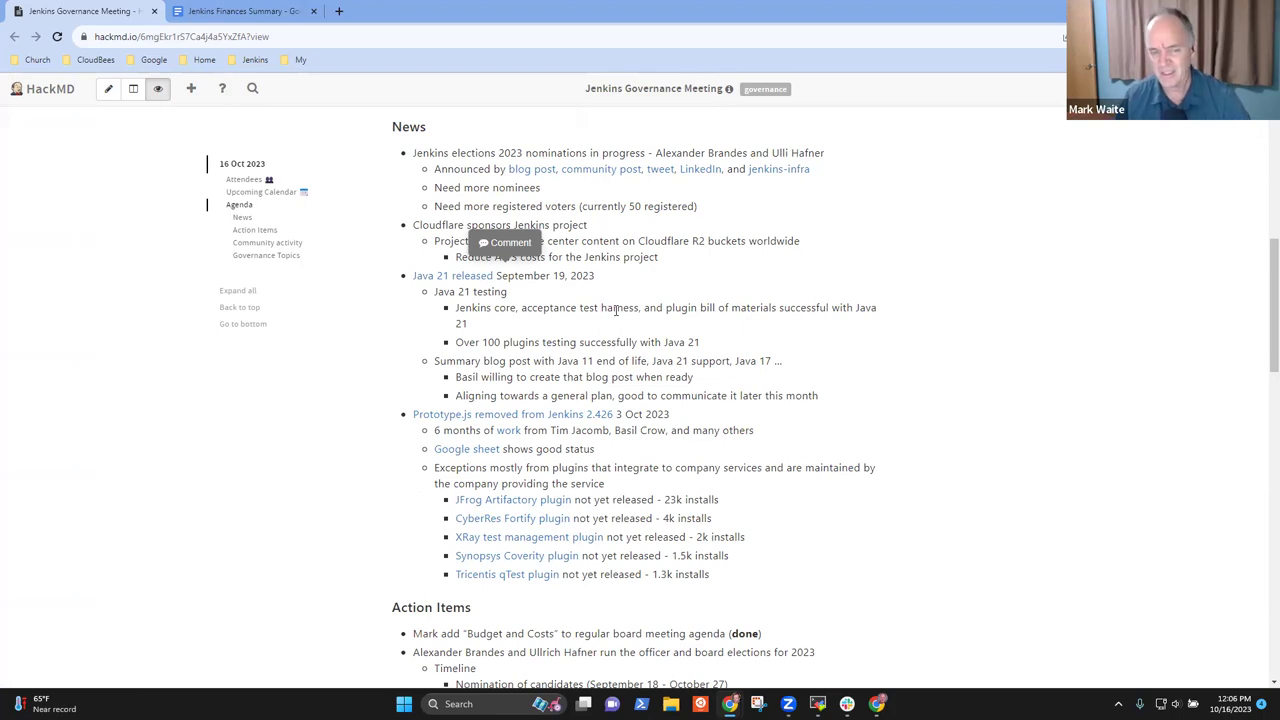
left_click_drag(482, 361, 768, 365)
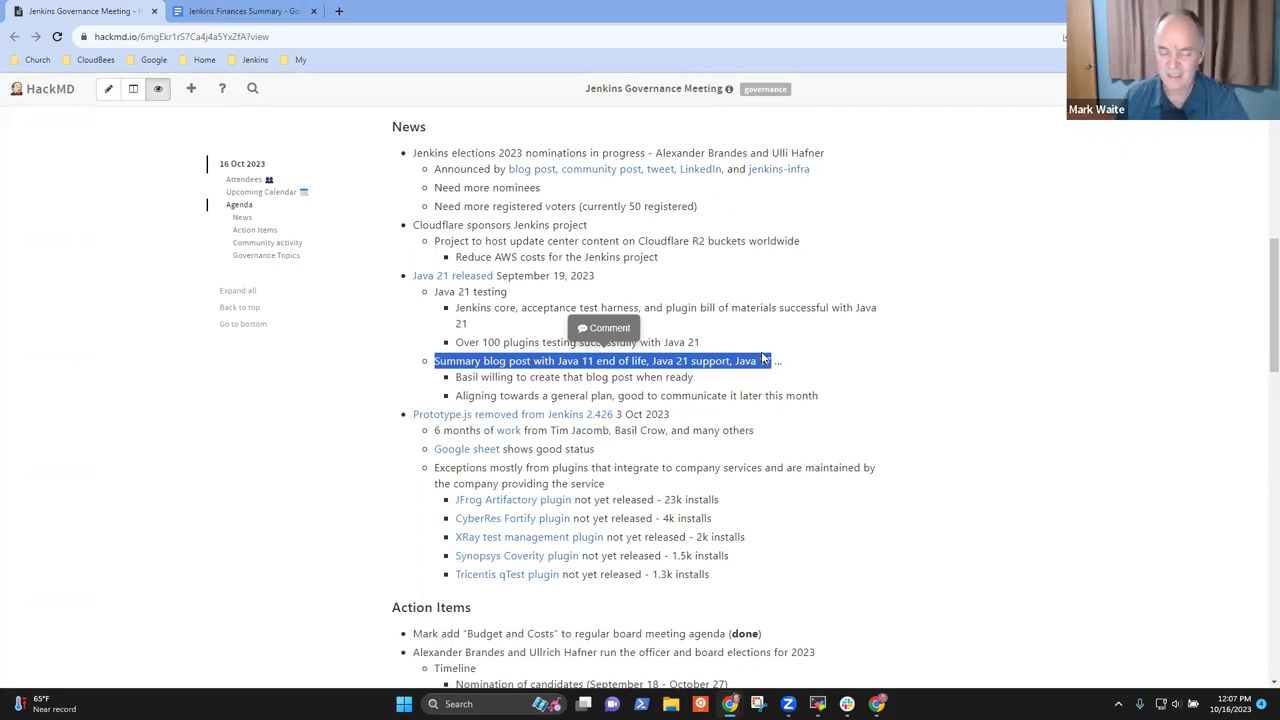
left_click(799, 337)
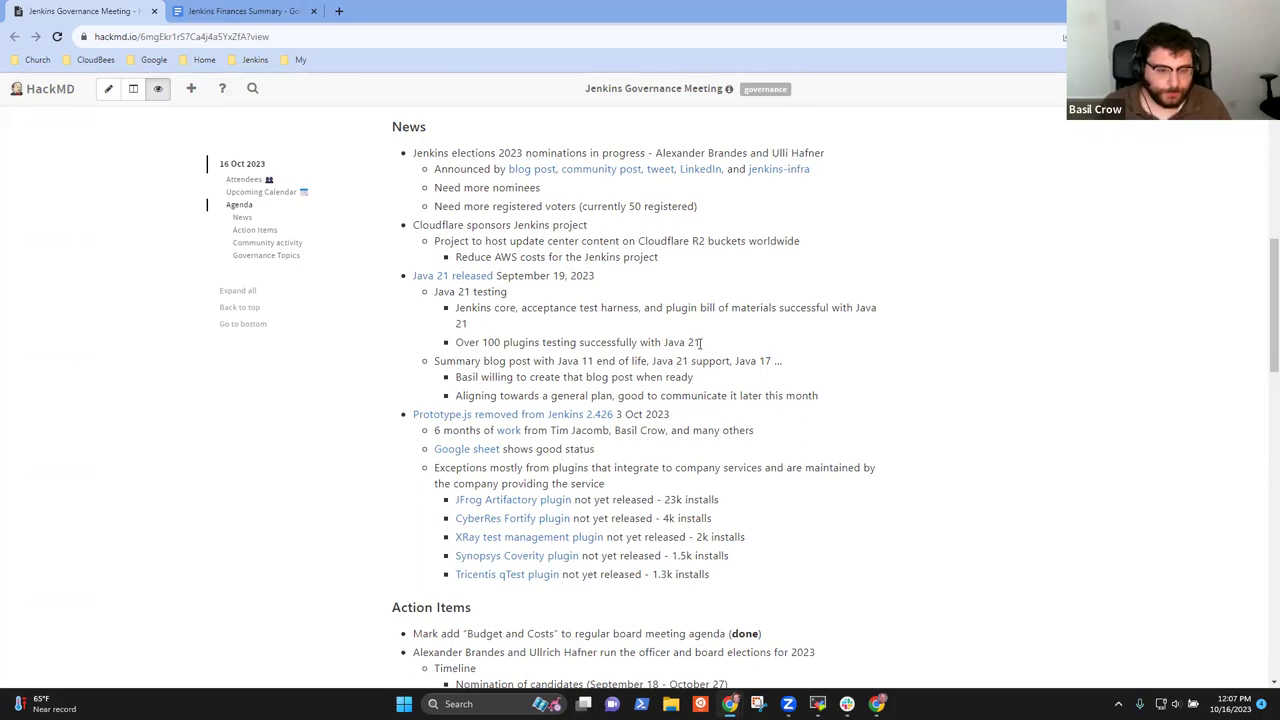
- Examine the News item on Prototype.js removal and its list of plugin exceptions not yet released
scroll(702, 342, "down", 1)
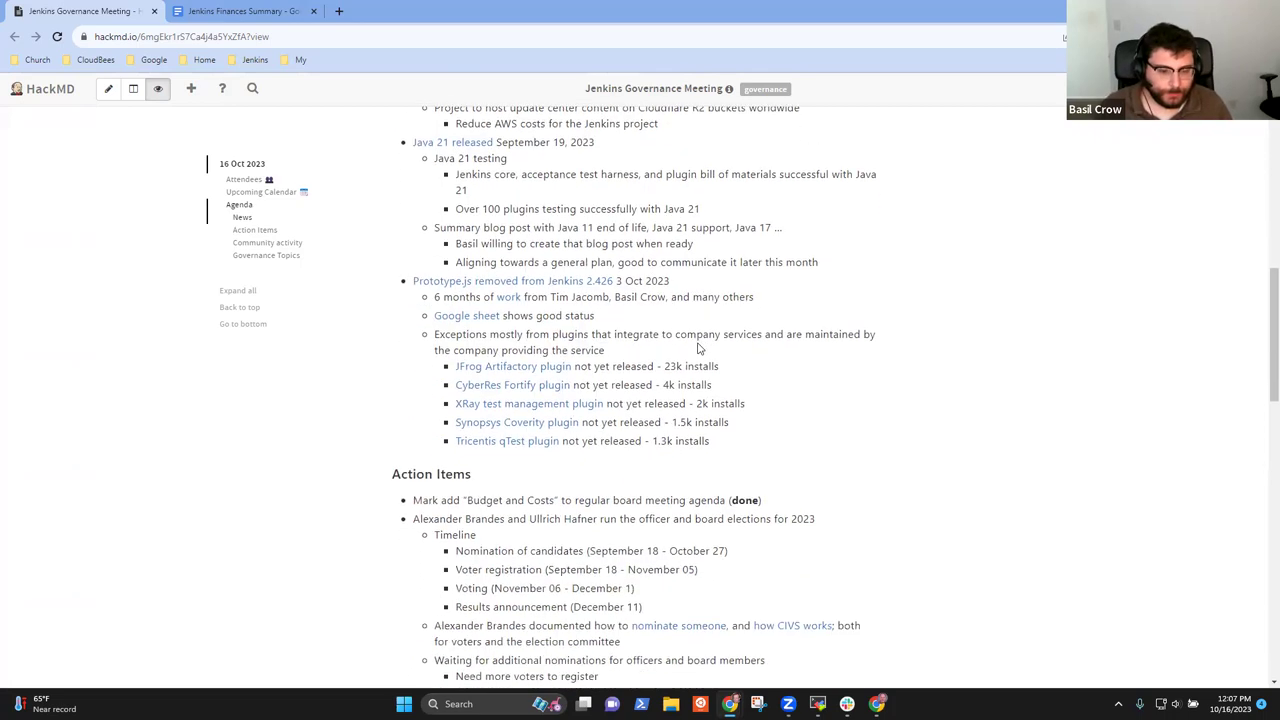
left_click_drag(658, 280, 680, 297)
left_click(672, 287)
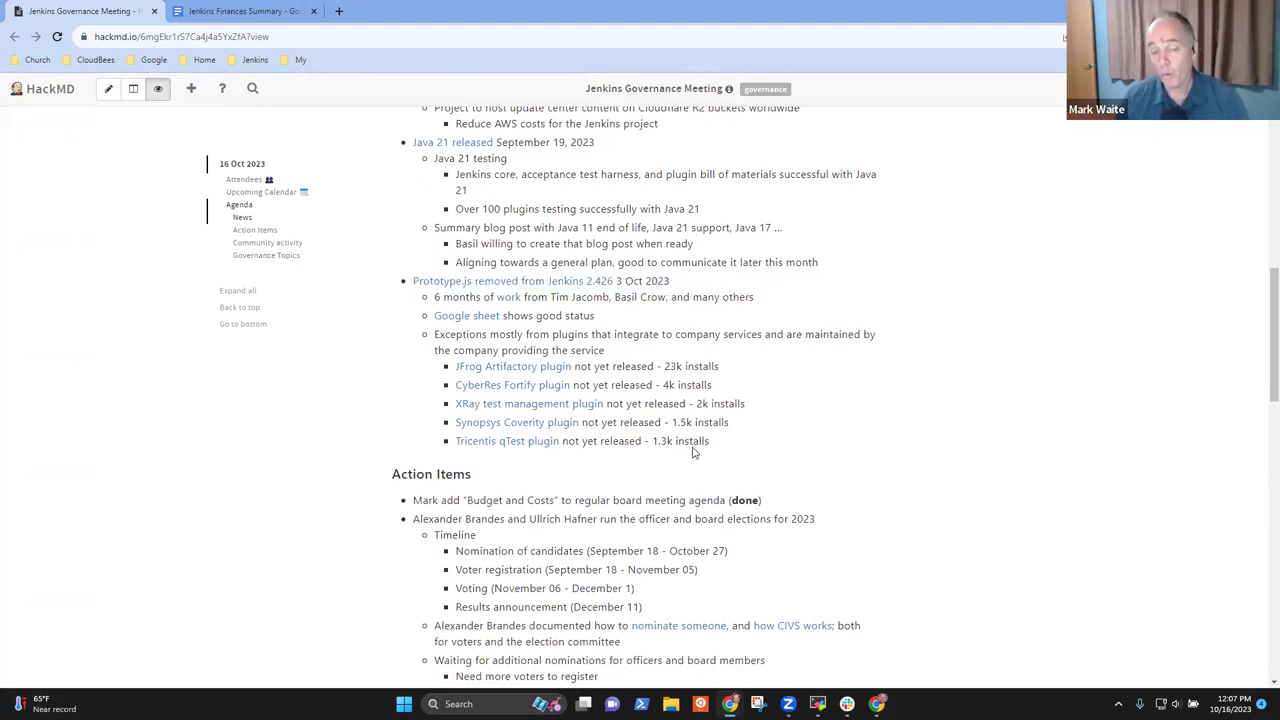
left_click_drag(716, 446, 760, 385)
left_click(760, 385)
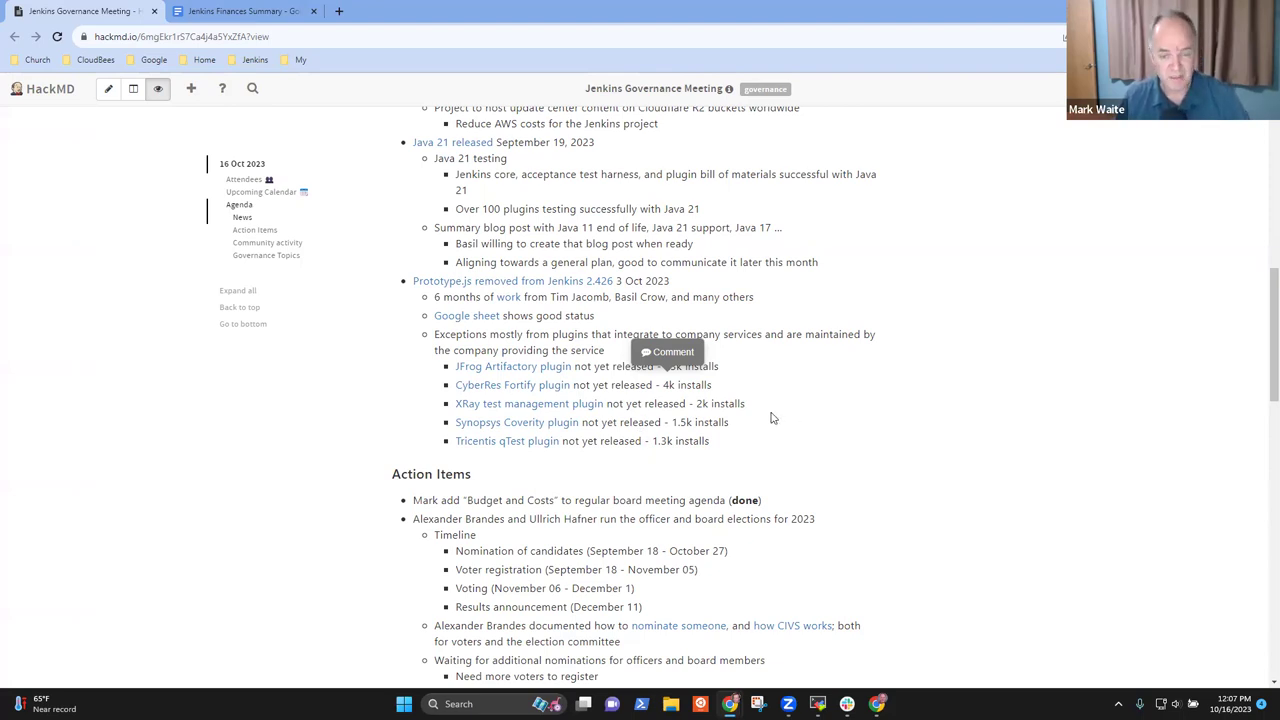
left_click(771, 380)
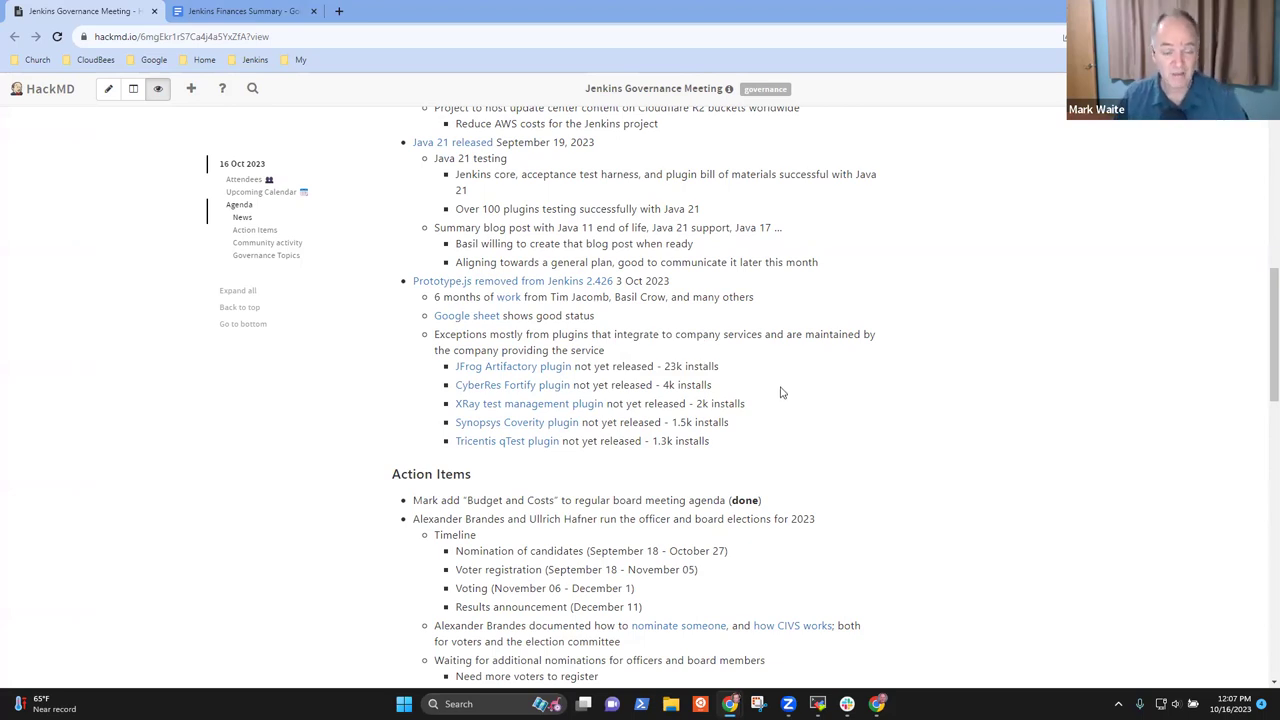
- Review the first Action Items, highlighting the "Budget and Costs" agenda entry and the officer and board elections for 2023
scroll(782, 392, "down", 3)
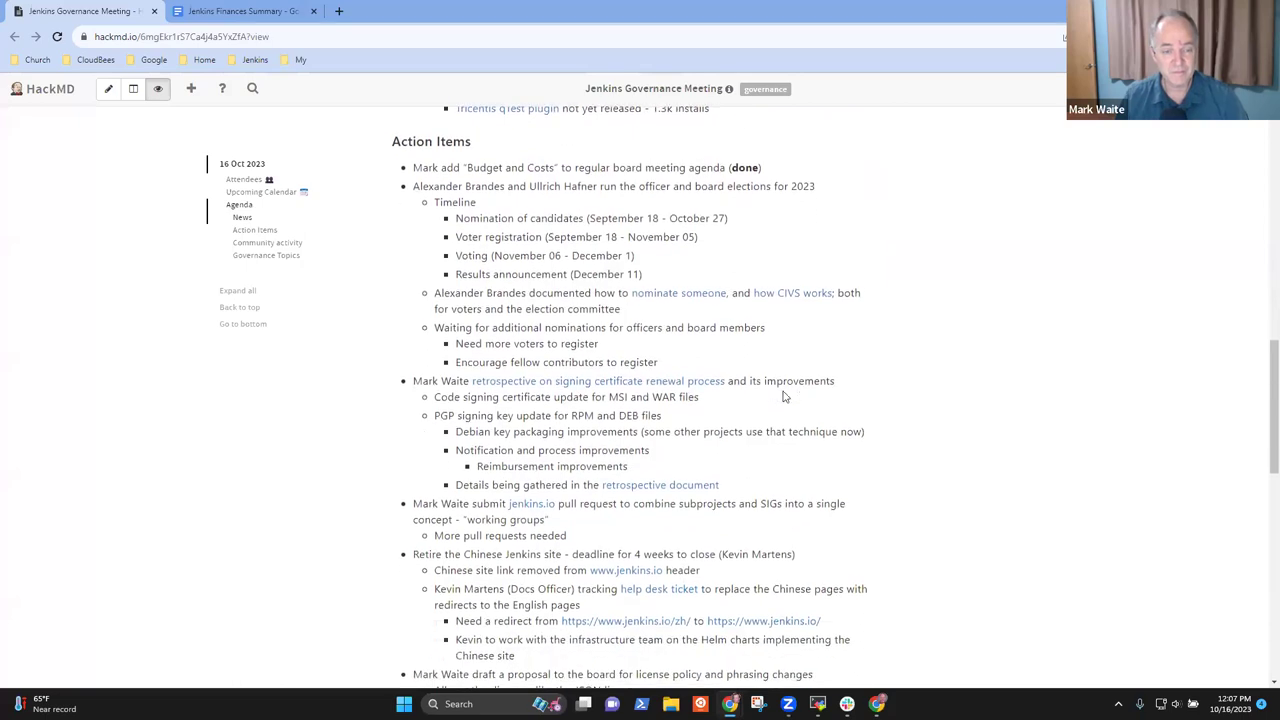
scroll(1006, 371, "up", 4)
scroll(1007, 372, "up", 1)
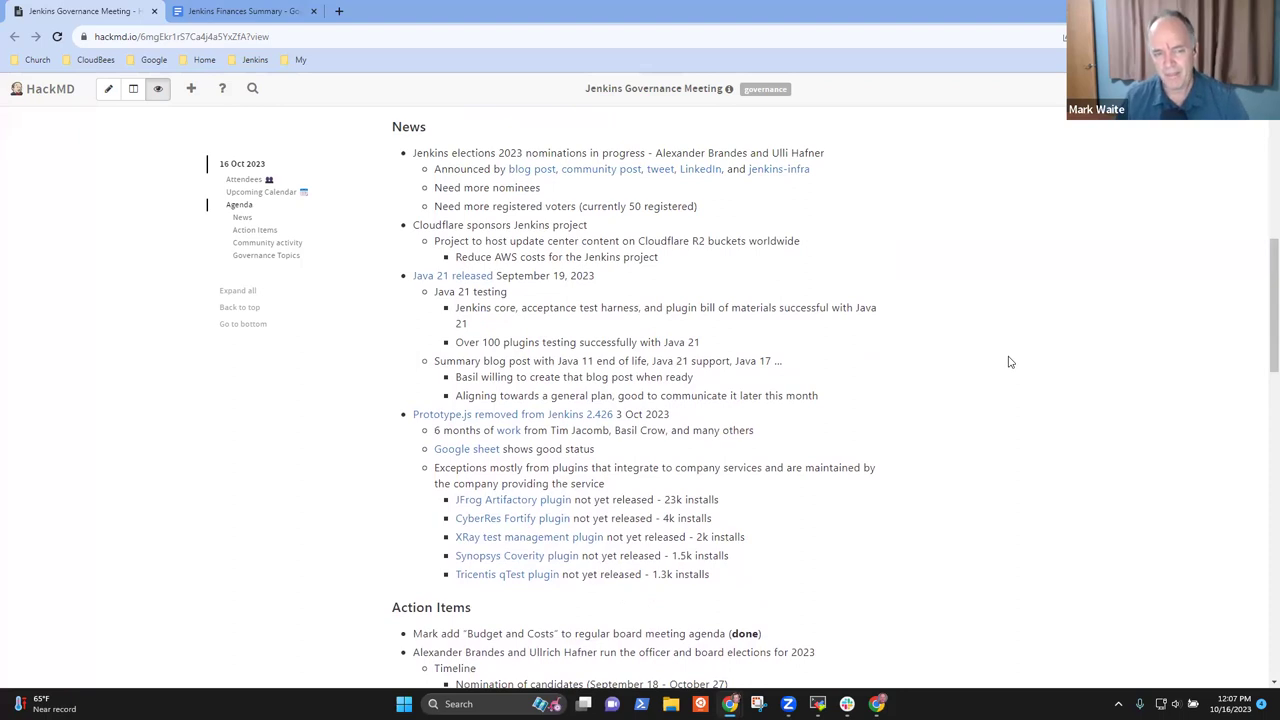
scroll(990, 372, "down", 6)
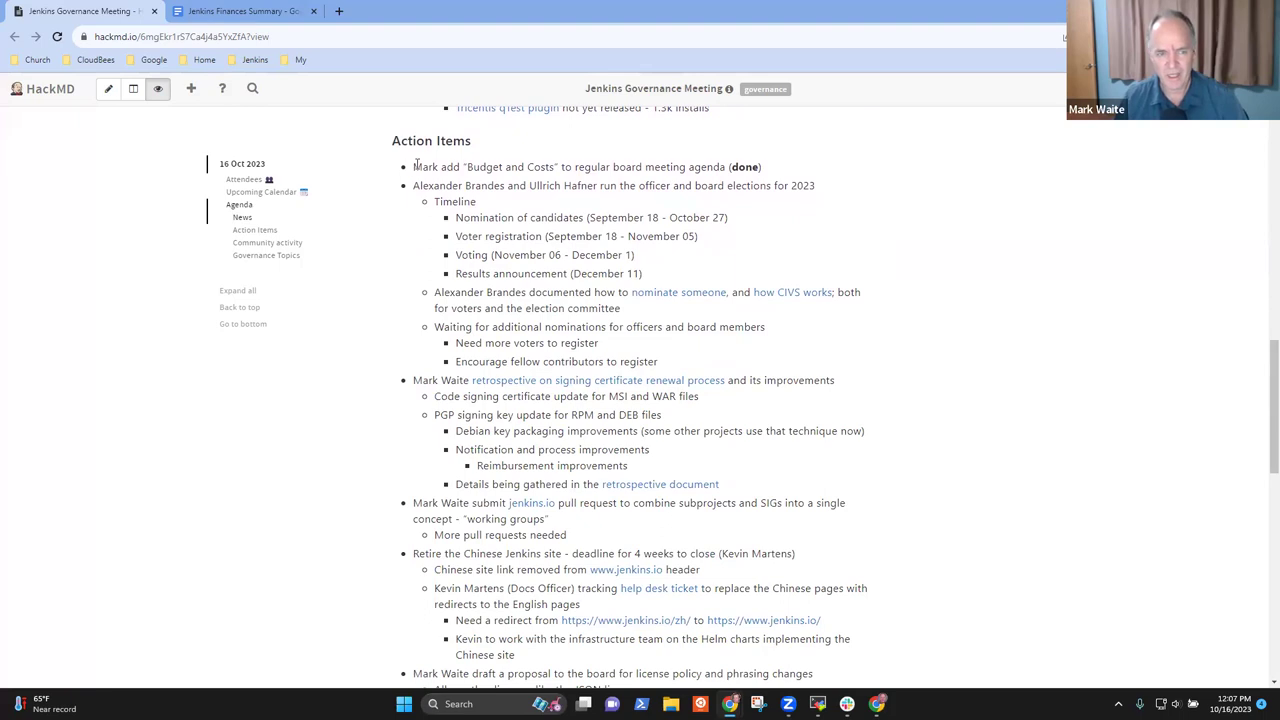
left_click_drag(413, 167, 725, 167)
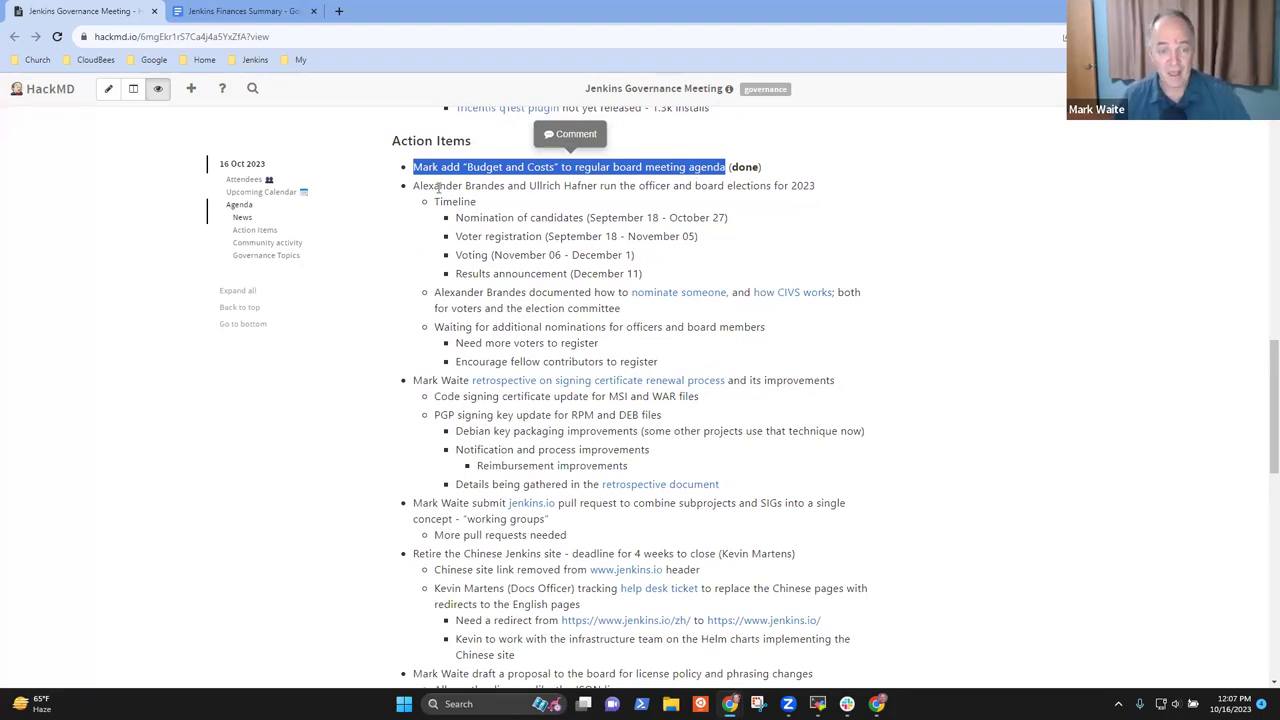
left_click_drag(413, 186, 810, 190)
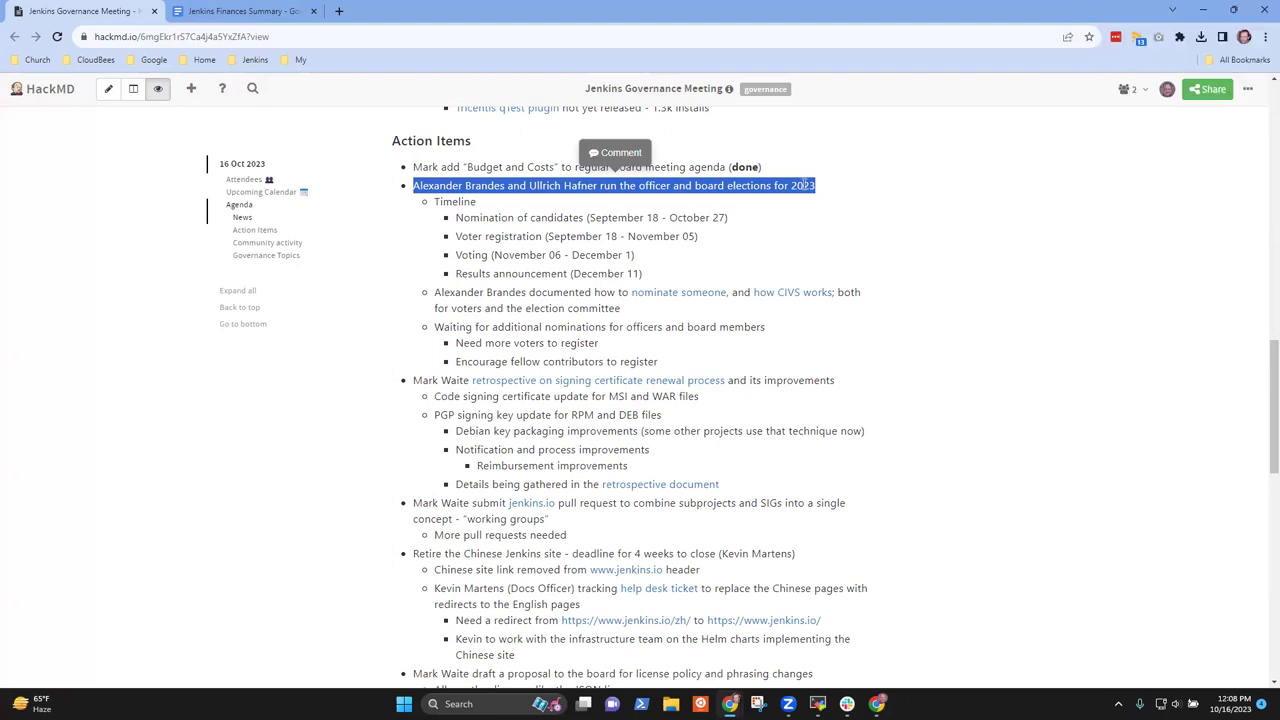
left_click(598, 189)
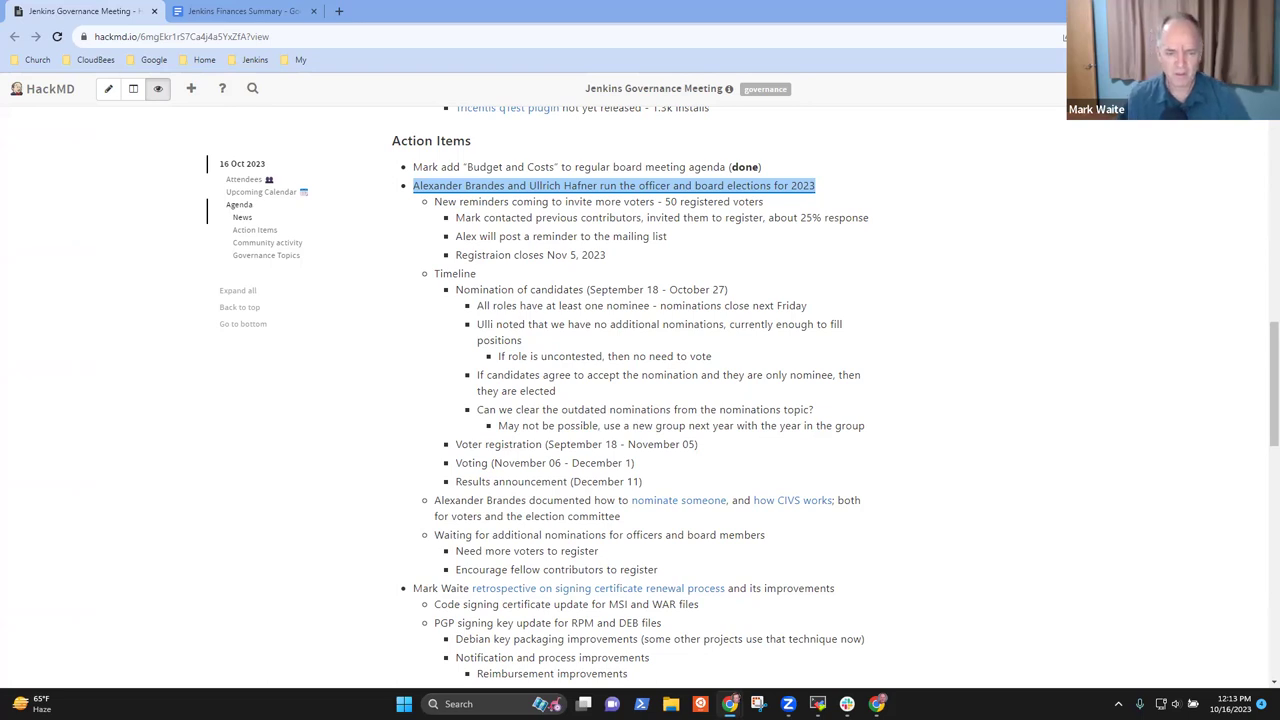
- Examine the action items on the signing certificate renewal retrospective and the jenkins.io pull request combining subprojects and SIGs into "working groups"
scroll(590, 360, "down", 3)
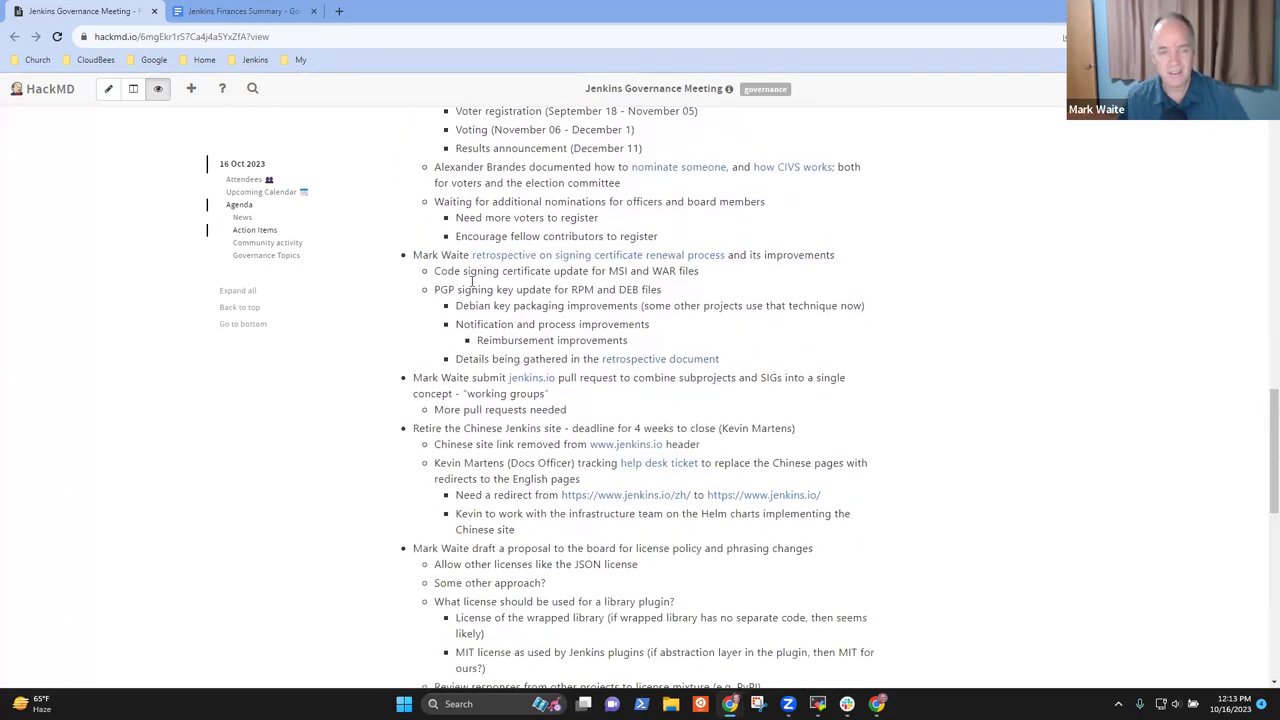
left_click_drag(414, 255, 800, 255)
left_click(840, 259)
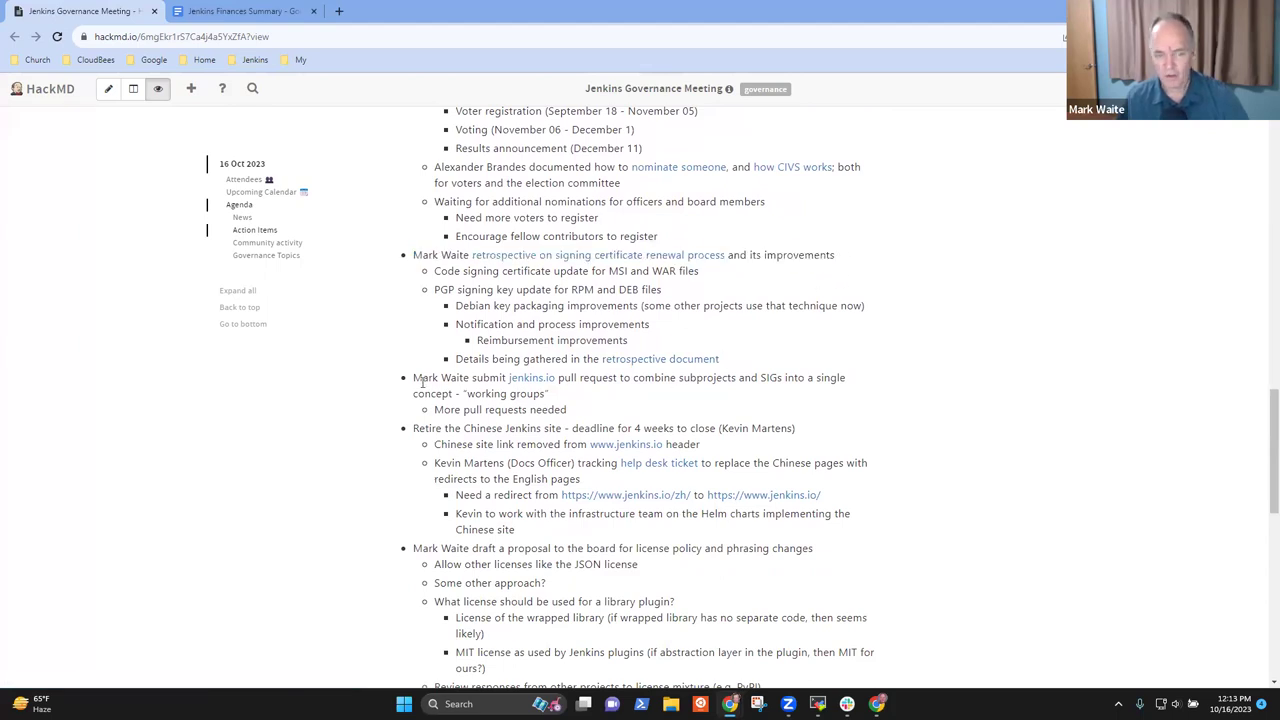
left_click_drag(414, 377, 549, 391)
triple_click(563, 392)
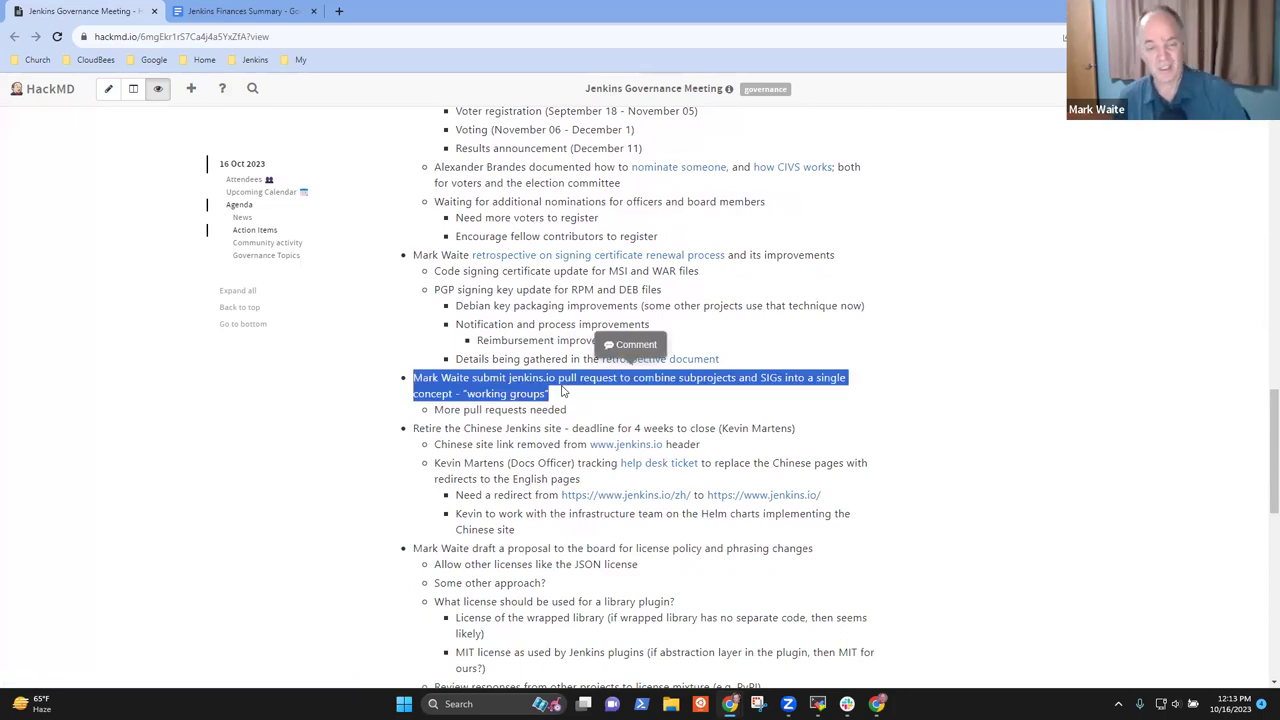
left_click(614, 398)
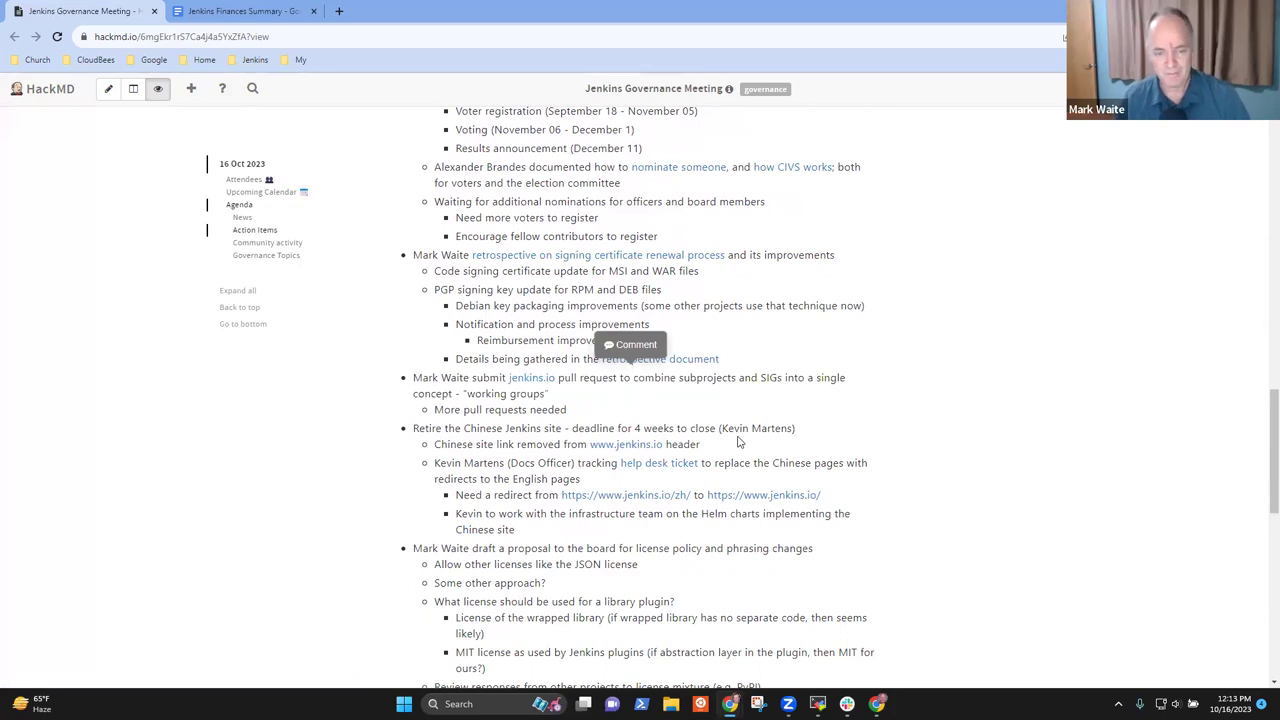
- Examine the action item on retiring the Chinese Jenkins site, highlighting its note about the infrastructure team and the Helm charts
scroll(737, 440, "down", 1)
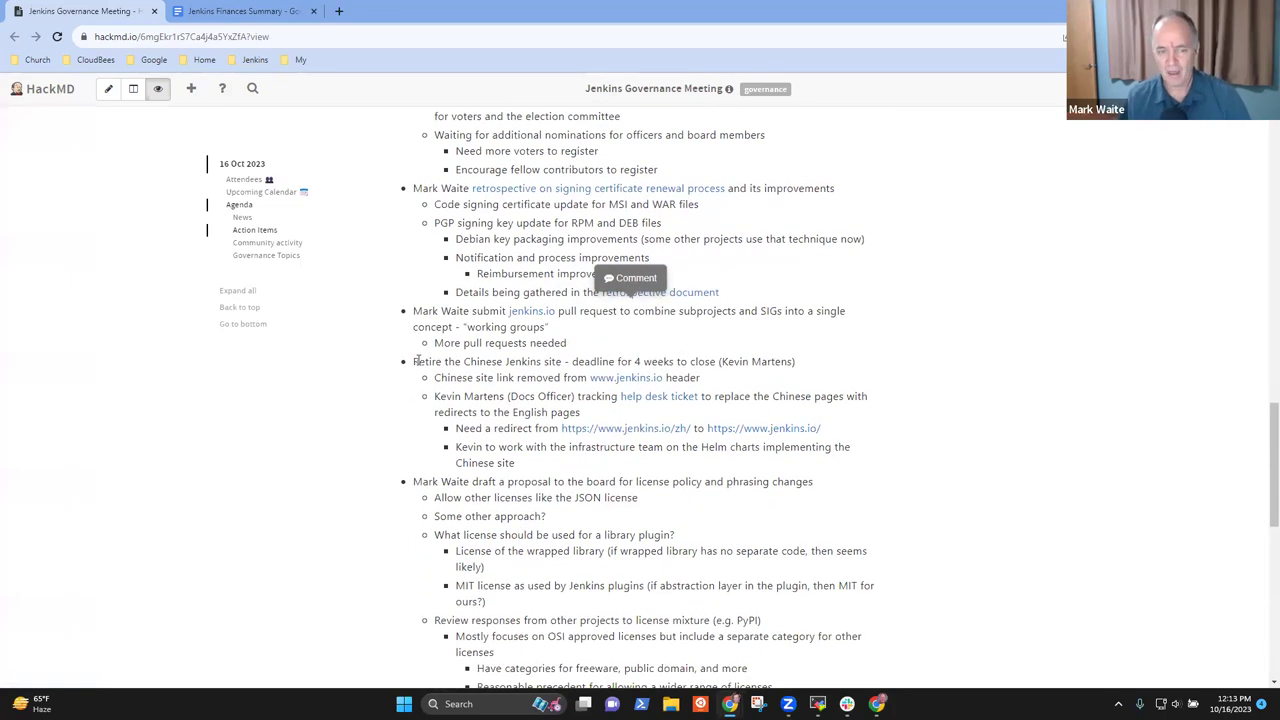
left_click_drag(414, 362, 786, 379)
left_click(790, 372)
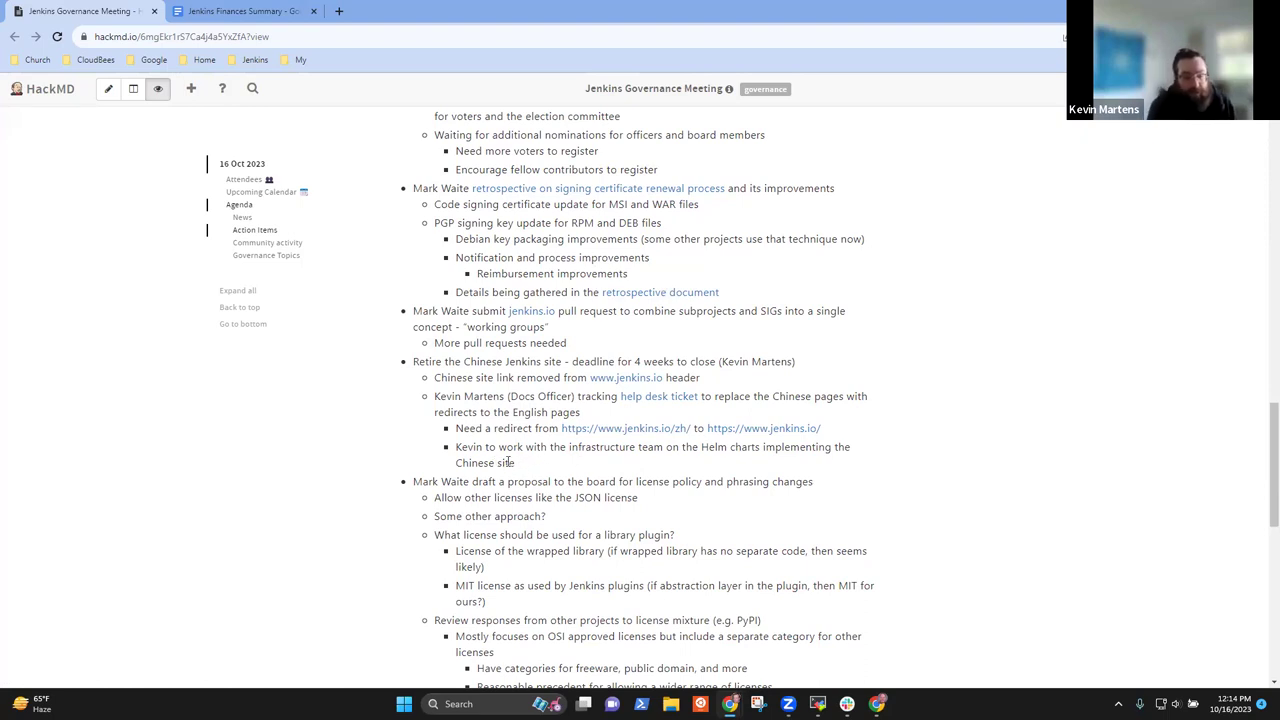
left_click_drag(516, 465, 458, 447)
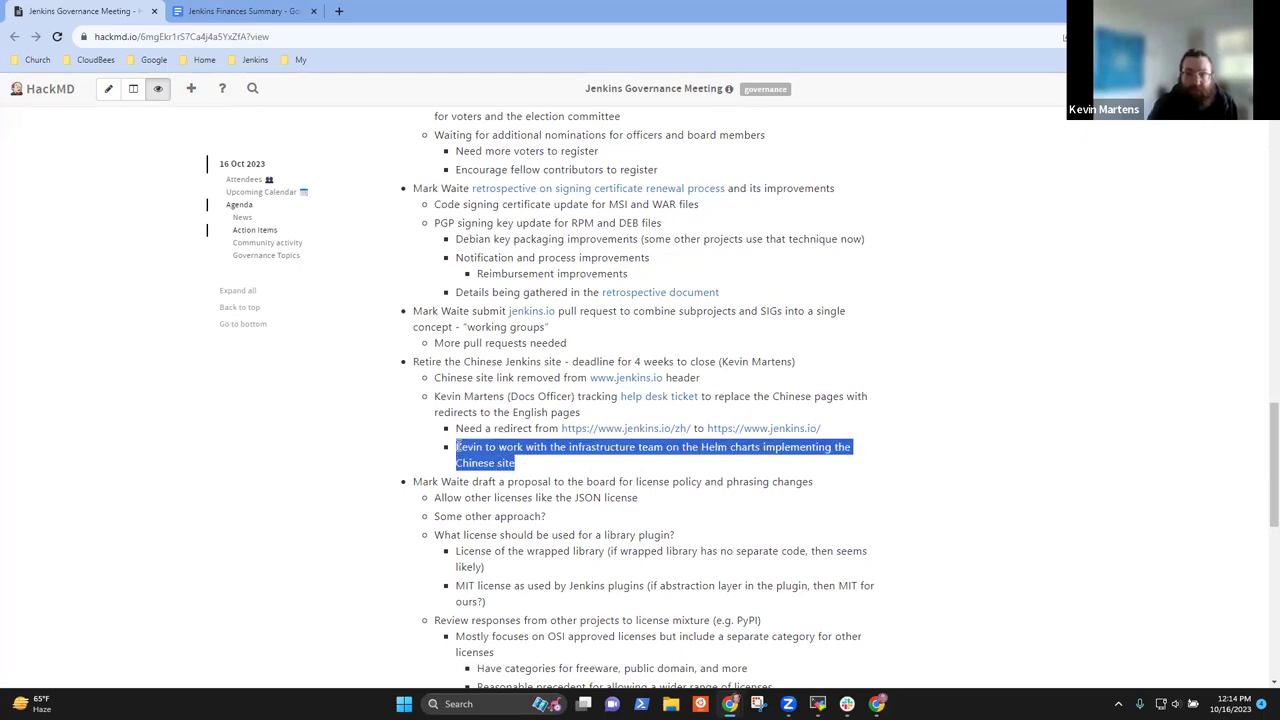
left_click(518, 461)
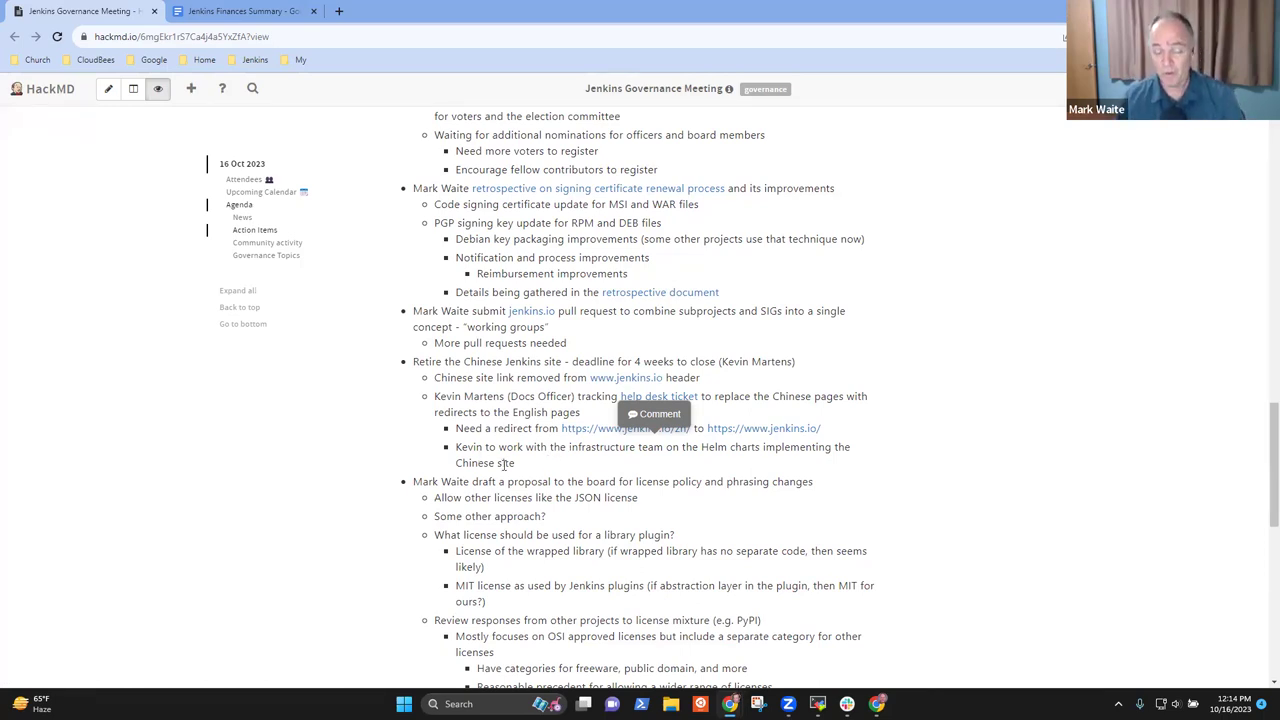
left_click_drag(513, 465, 451, 452)
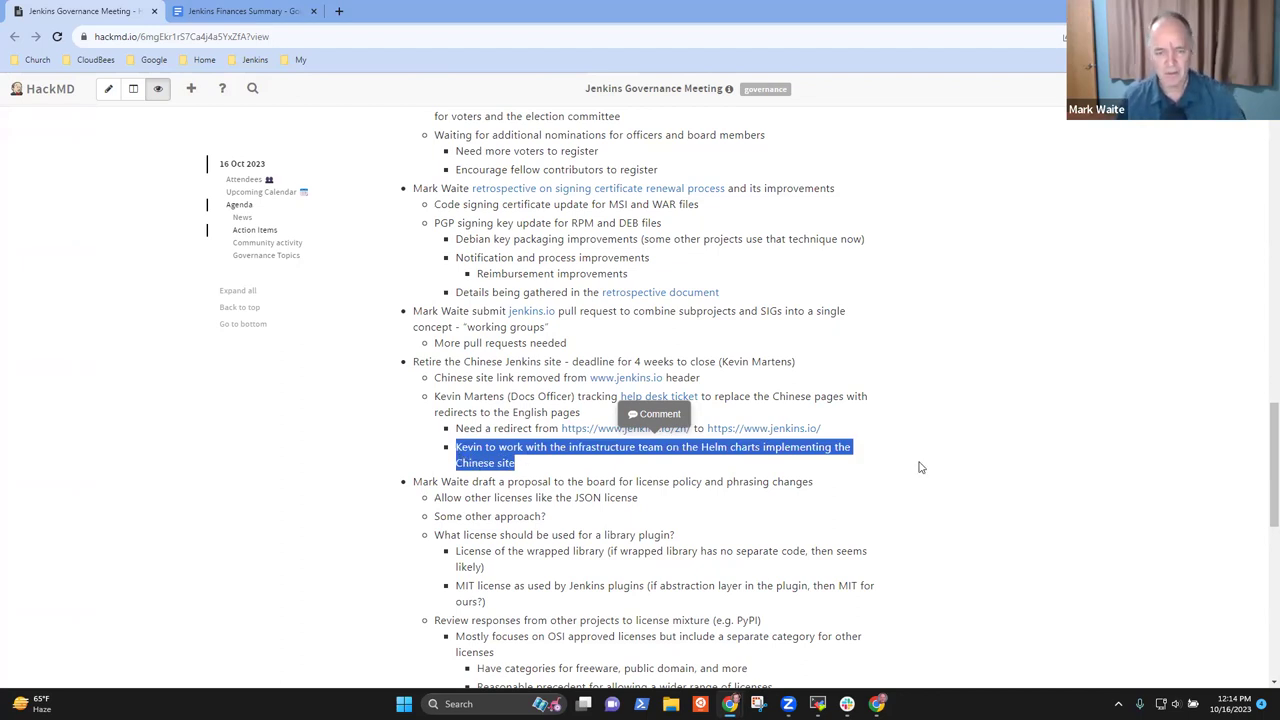
left_click(610, 462)
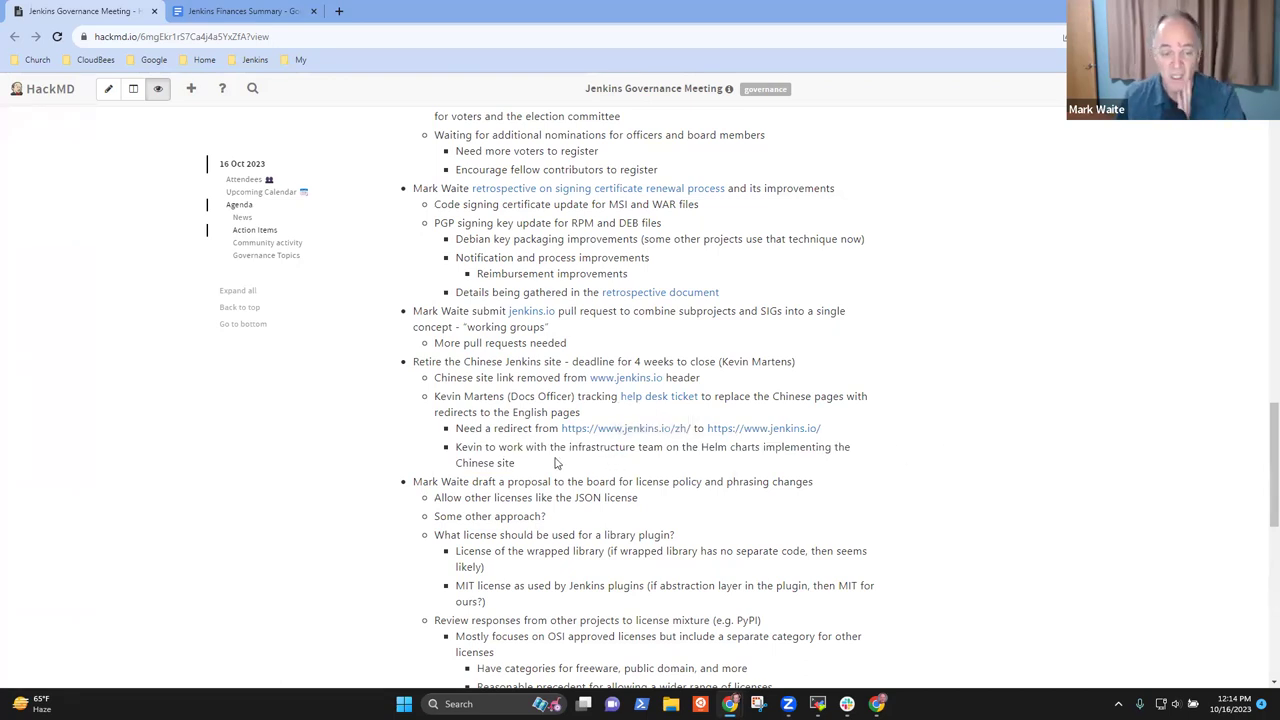
- Examine the action item on drafting a license policy proposal for the board, including the notes on other projects' license mixtures
scroll(560, 460, "down", 3)
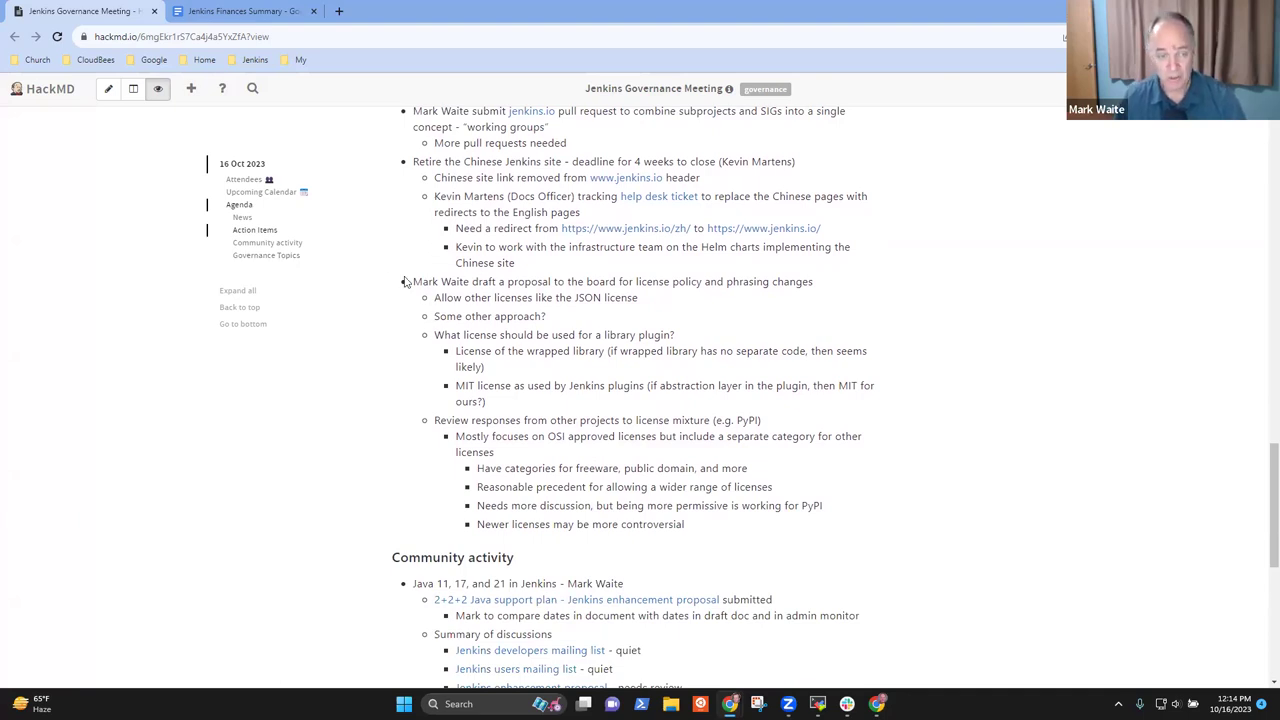
left_click_drag(412, 282, 722, 291)
left_click(722, 291)
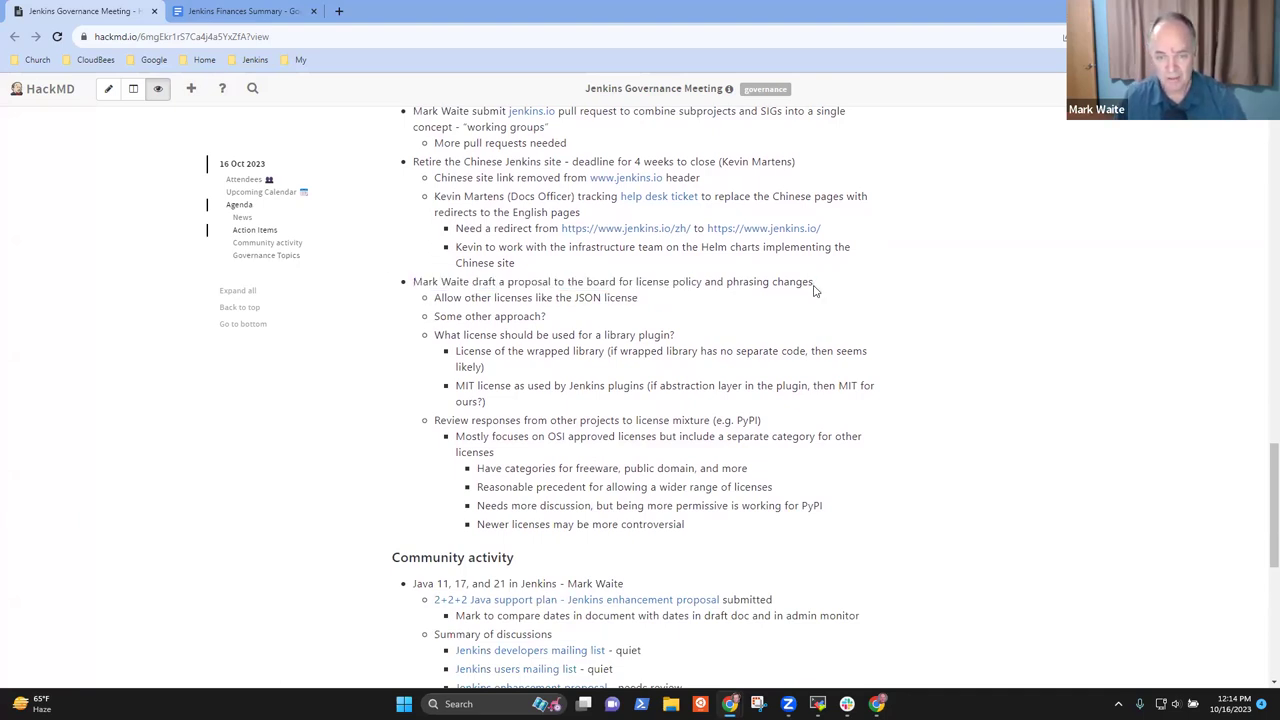
triple_click(815, 290)
key("shift+Down")
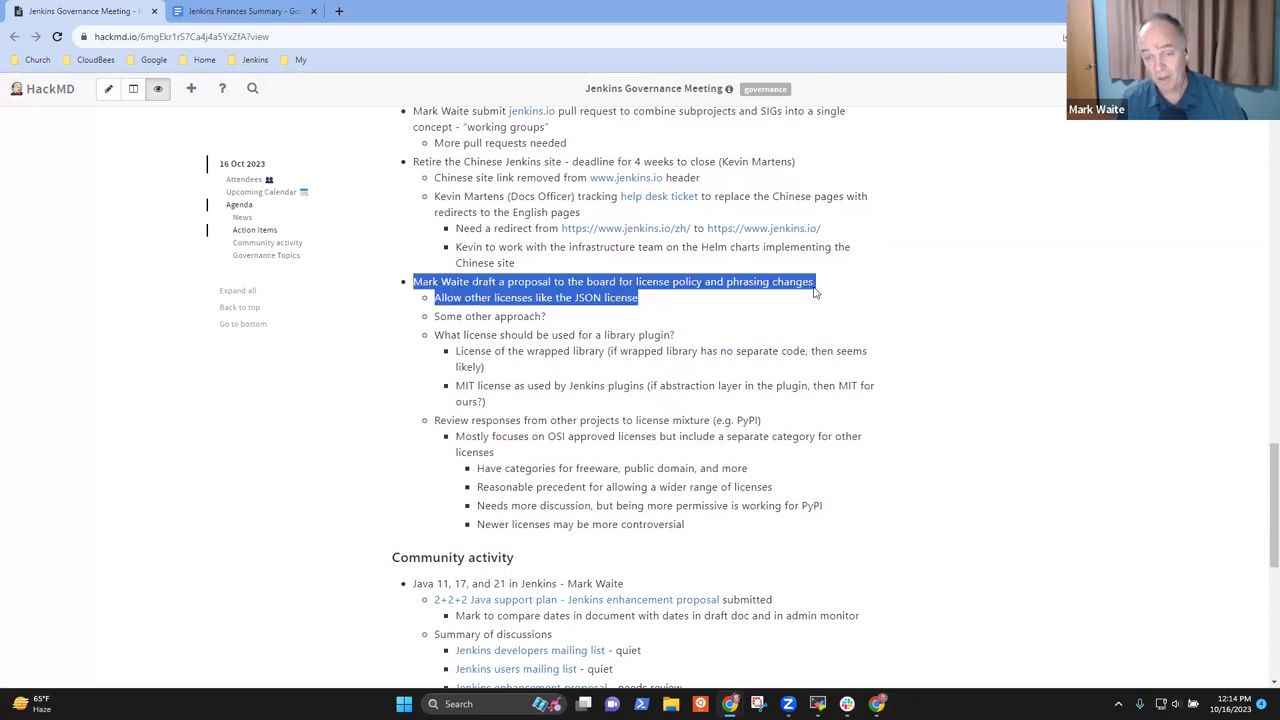
left_click(815, 290)
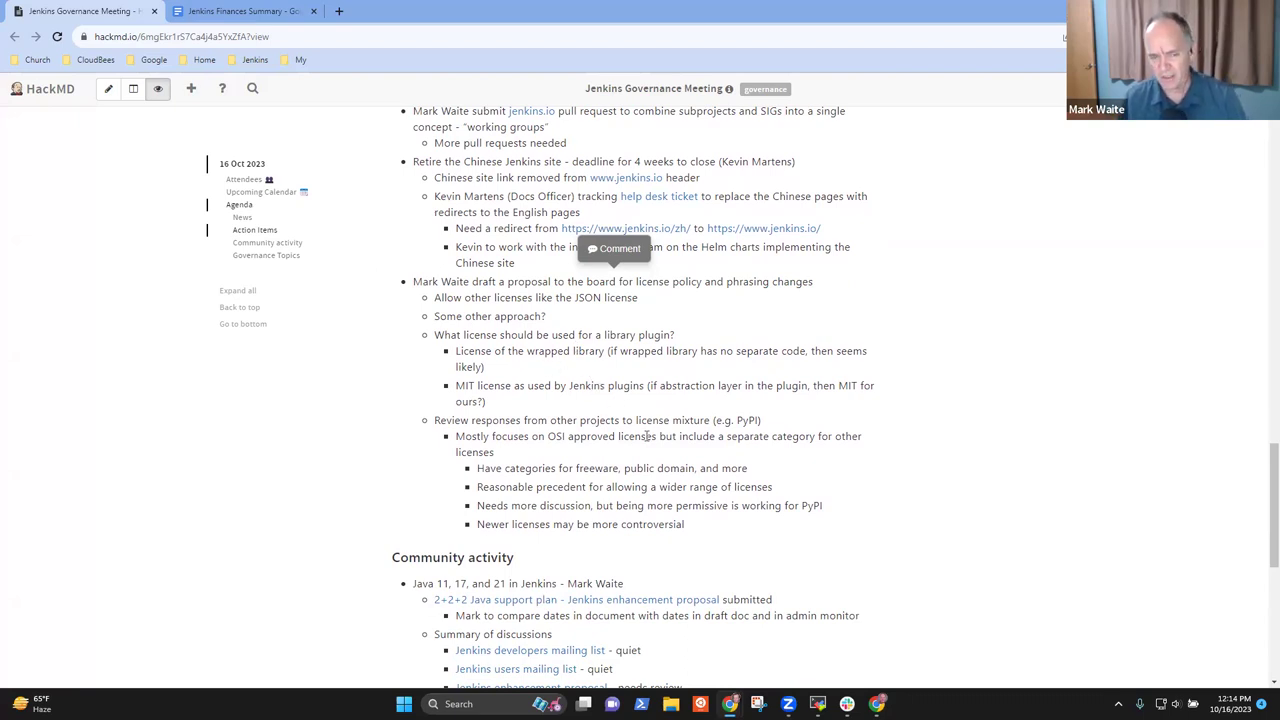
scroll(648, 444, "down", 1)
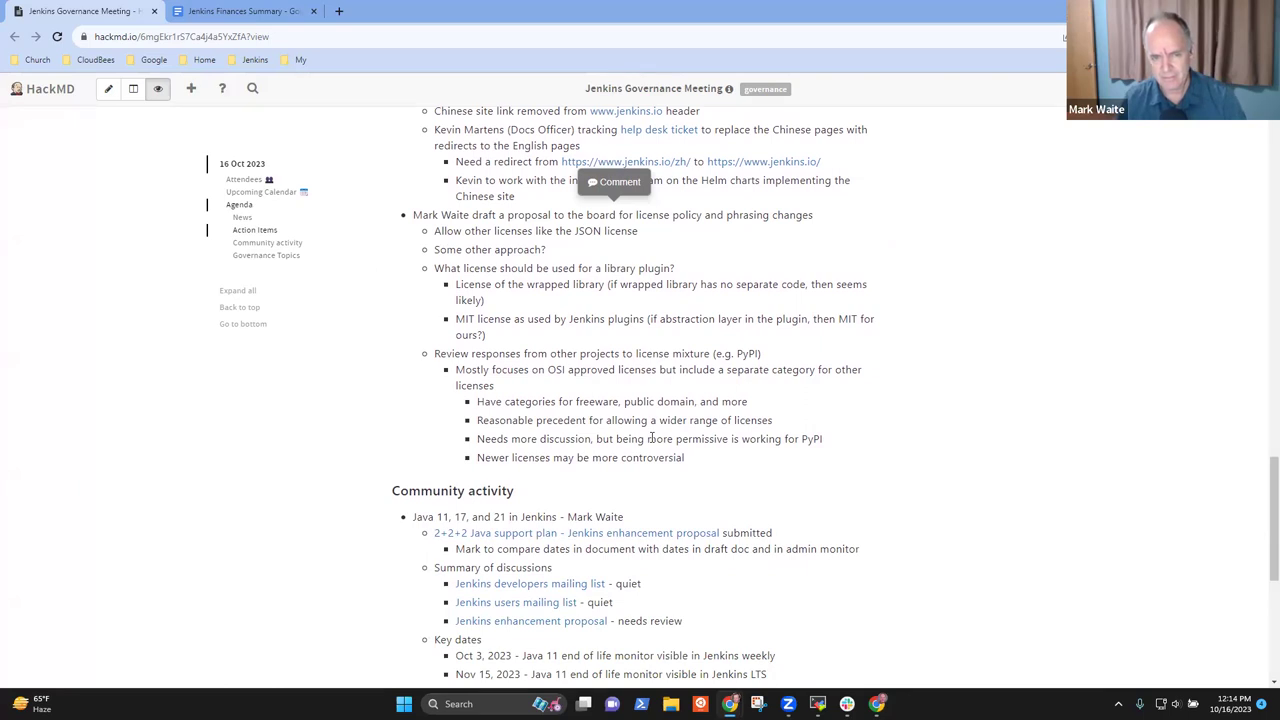
- Go to the Community activity section and highlight the "Java 11, 17, and 21 in Jenkins" item for review
scroll(650, 445, "down", 5)
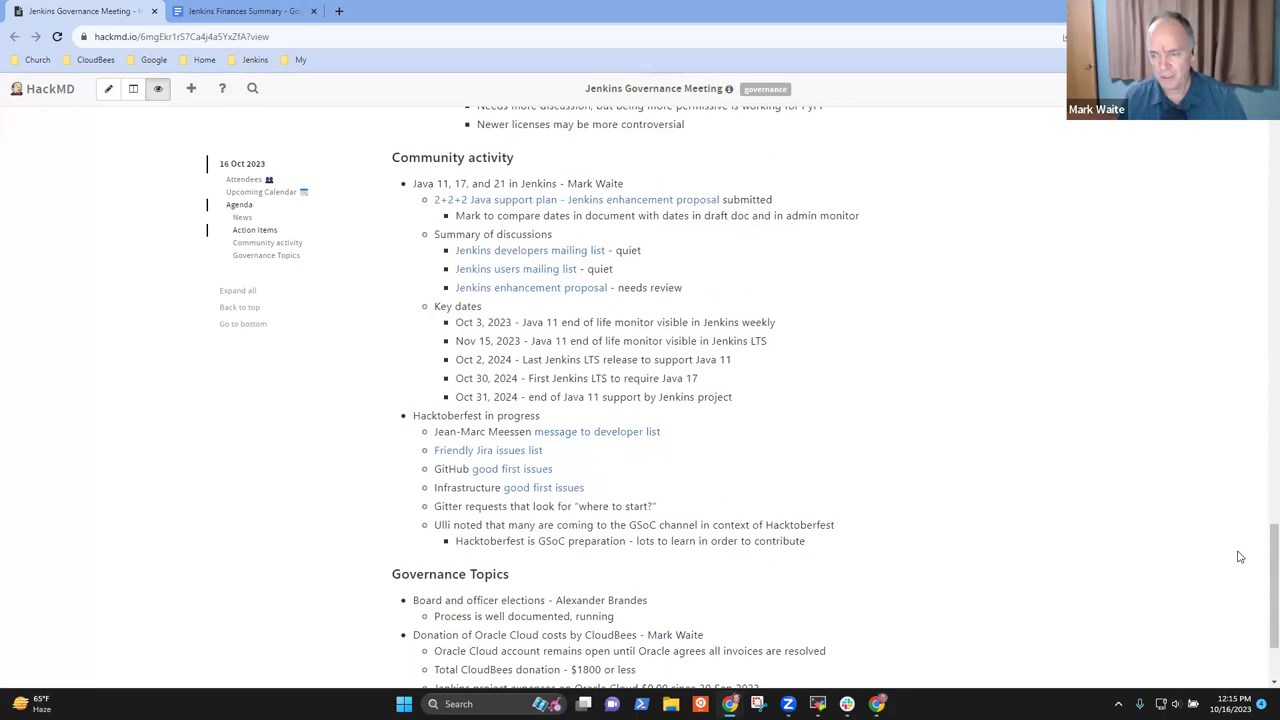
left_click_drag(1263, 563, 1261, 567)
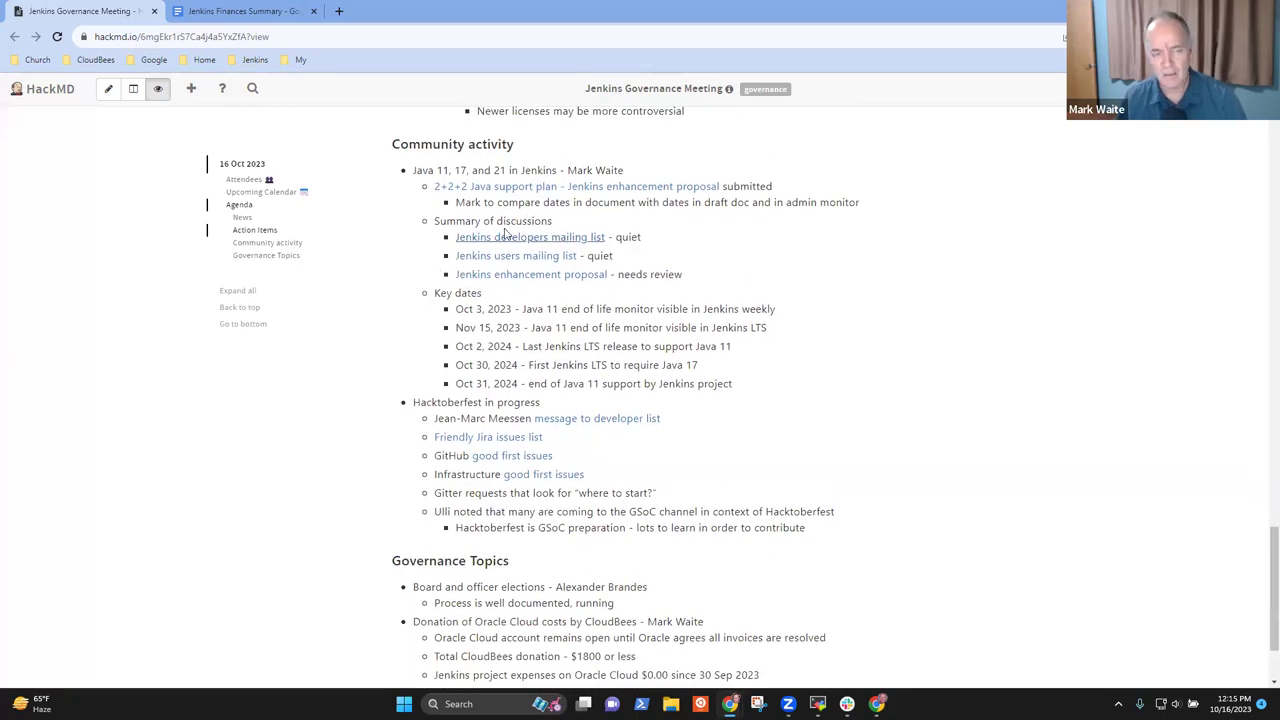
left_click_drag(413, 168, 627, 171)
left_click_drag(413, 170, 624, 171)
left_click(762, 175)
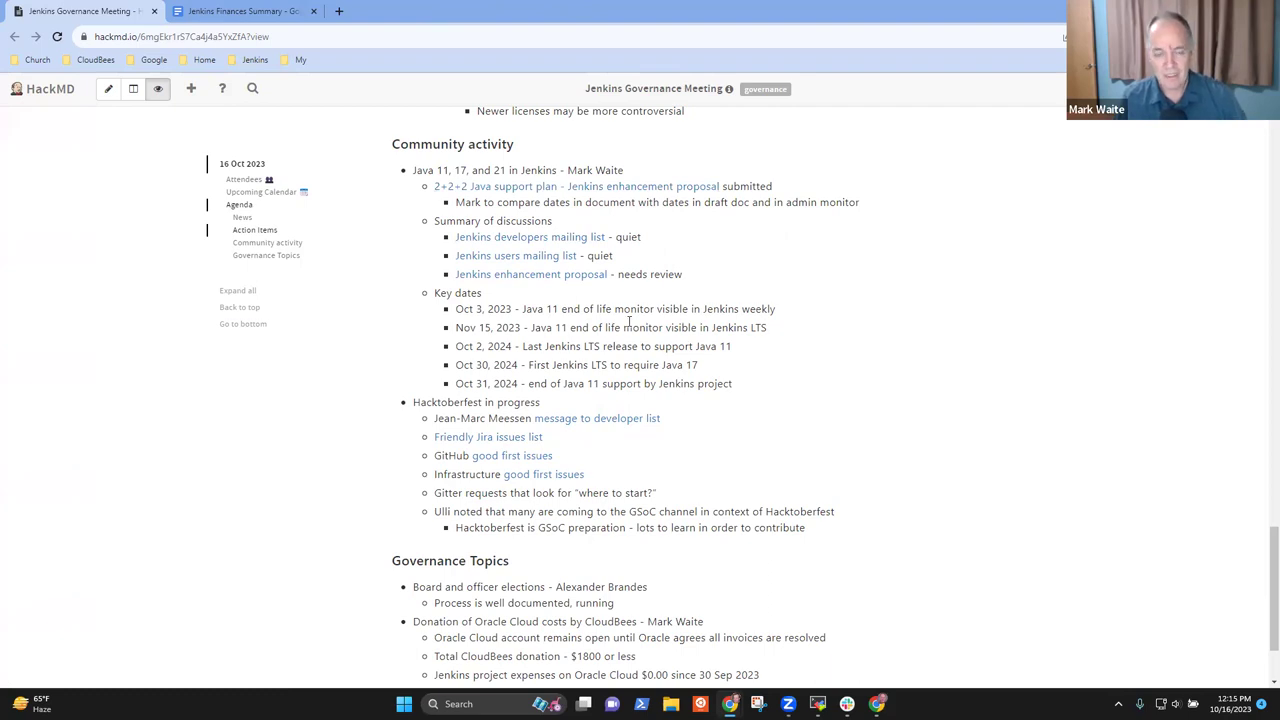
- Highlight the Oct 3 and Nov 15, 2023 key dates for the Java 11 end of life monitor in turn
left_click_drag(784, 317, 452, 310)
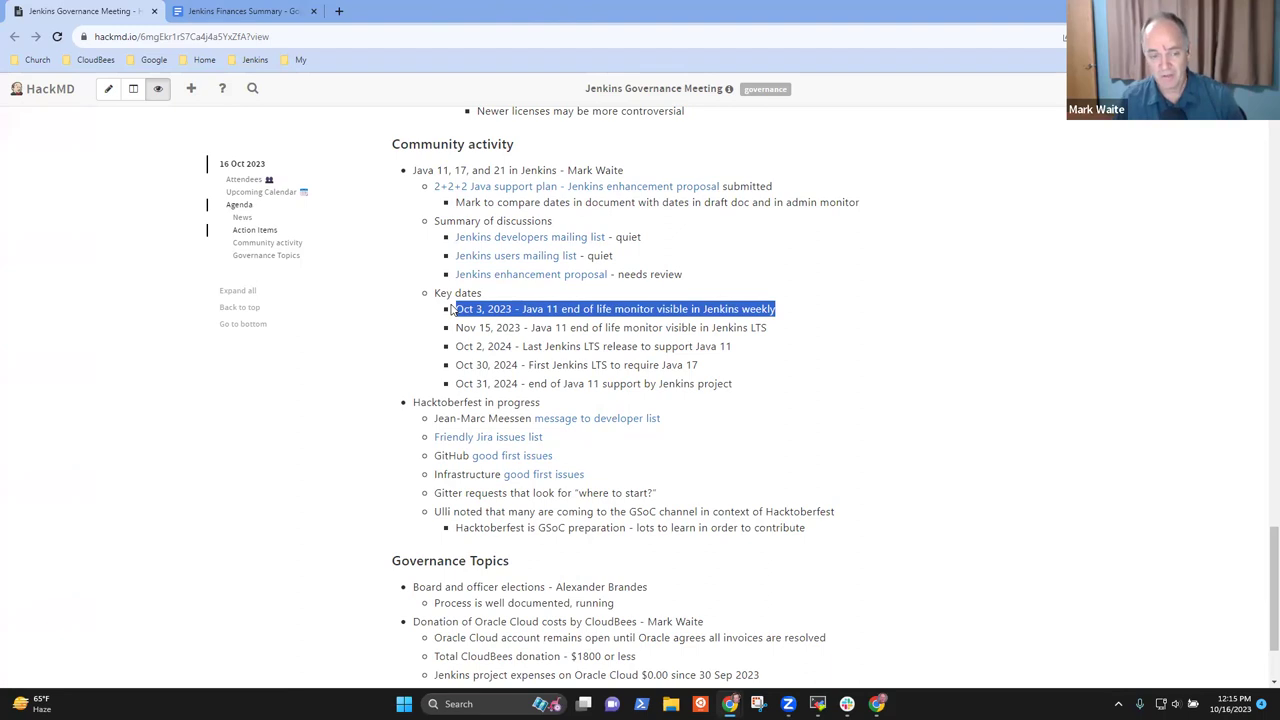
left_click(768, 338)
left_click_drag(768, 336, 459, 320)
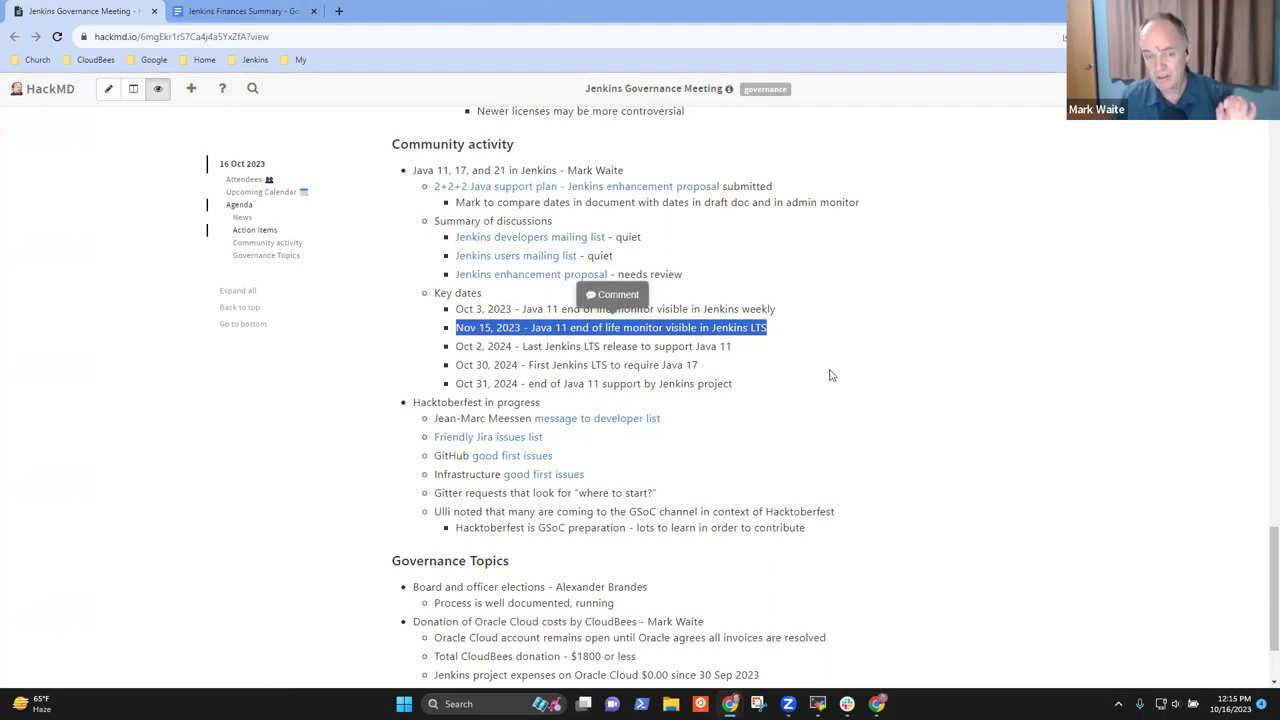
left_click(748, 359)
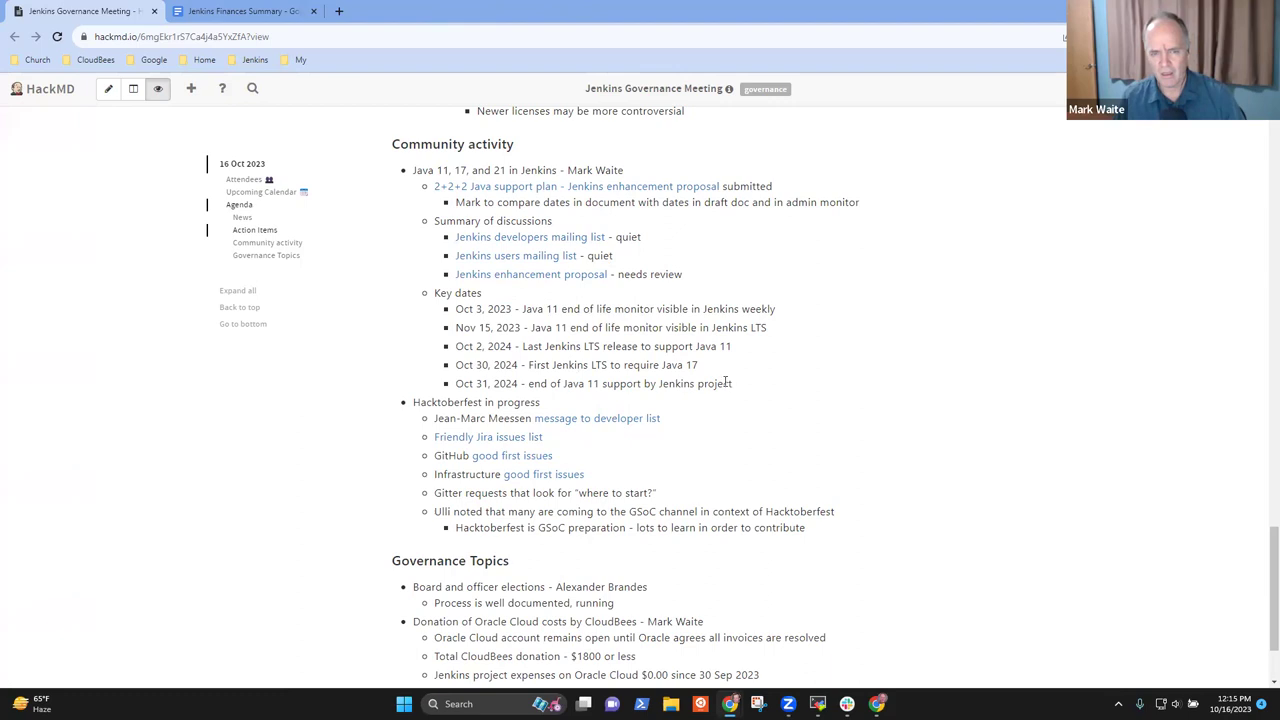
- Highlight the Oct 2, Oct 30 and Oct 31, 2024 key dates on Java 11 support and the Java 17 requirement in turn
left_click_drag(733, 350, 457, 346)
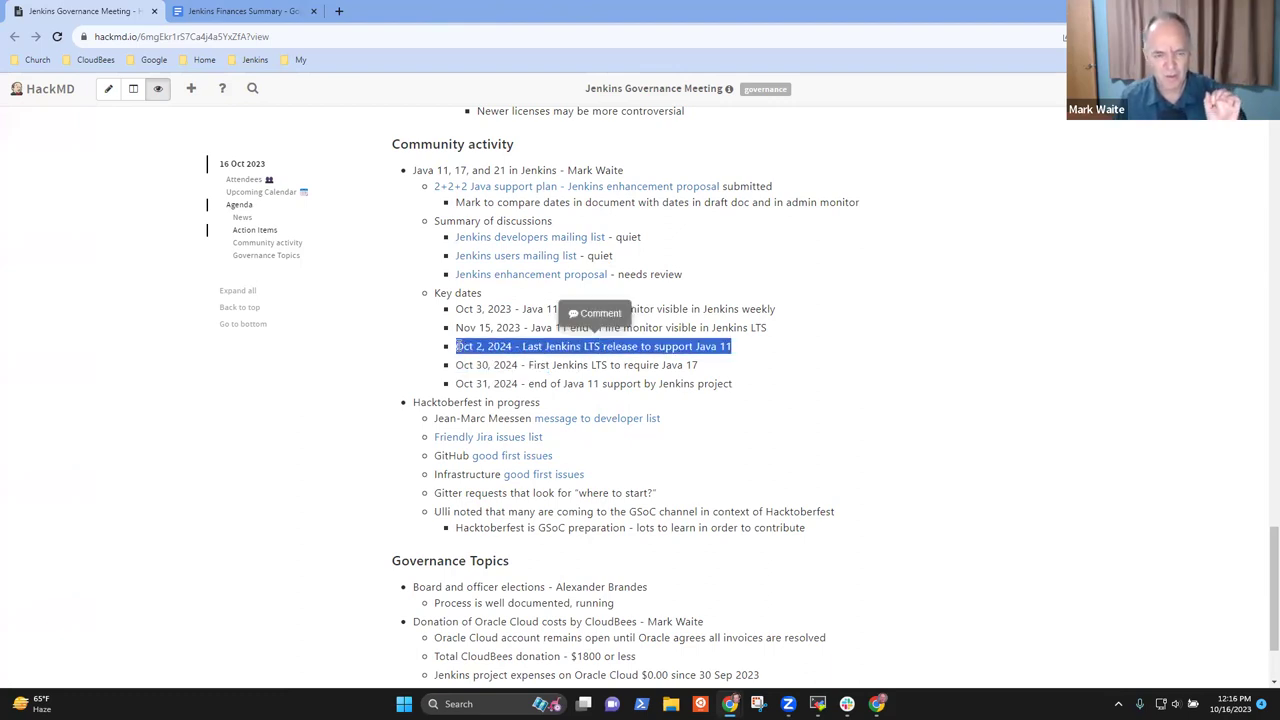
left_click(773, 364)
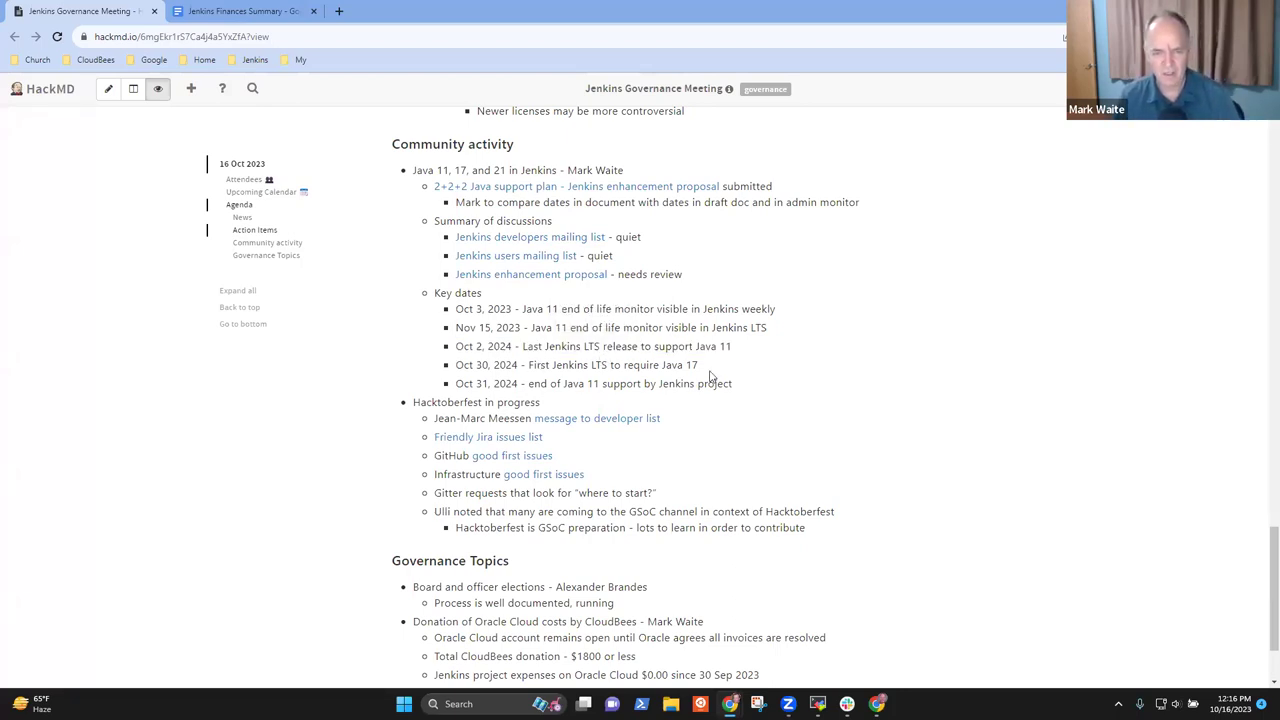
left_click_drag(700, 366, 455, 366)
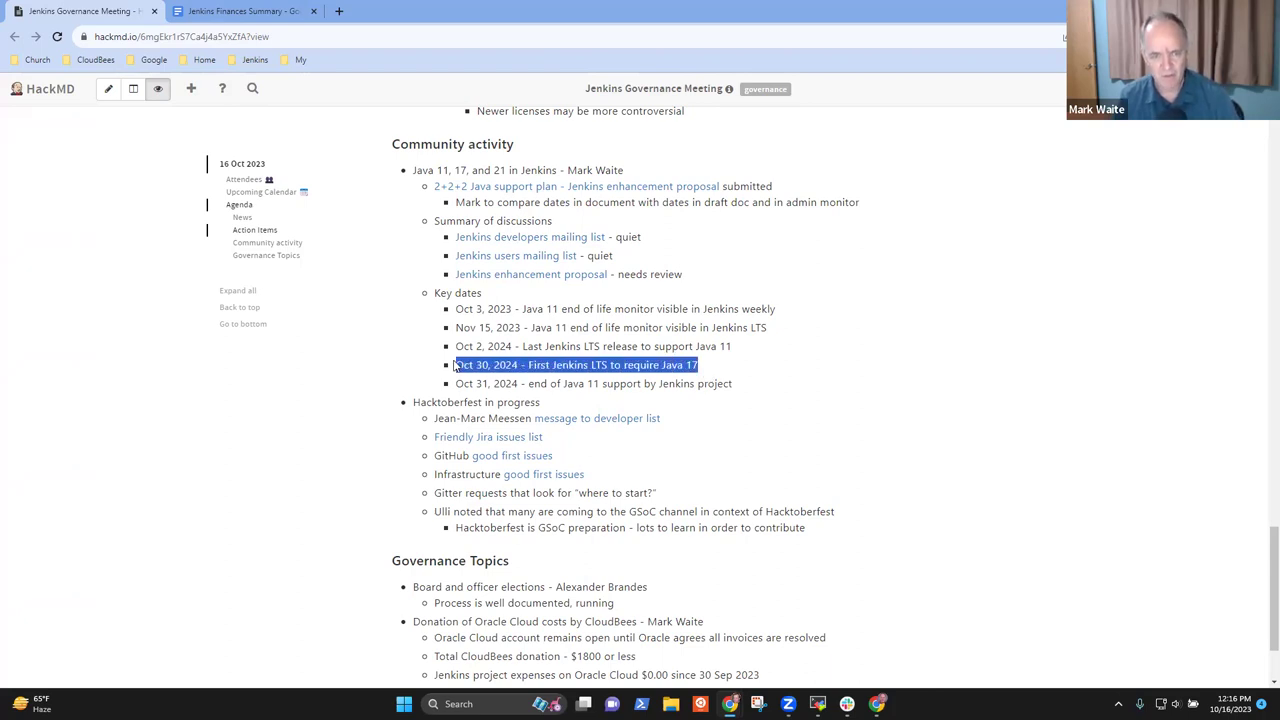
left_click(692, 366)
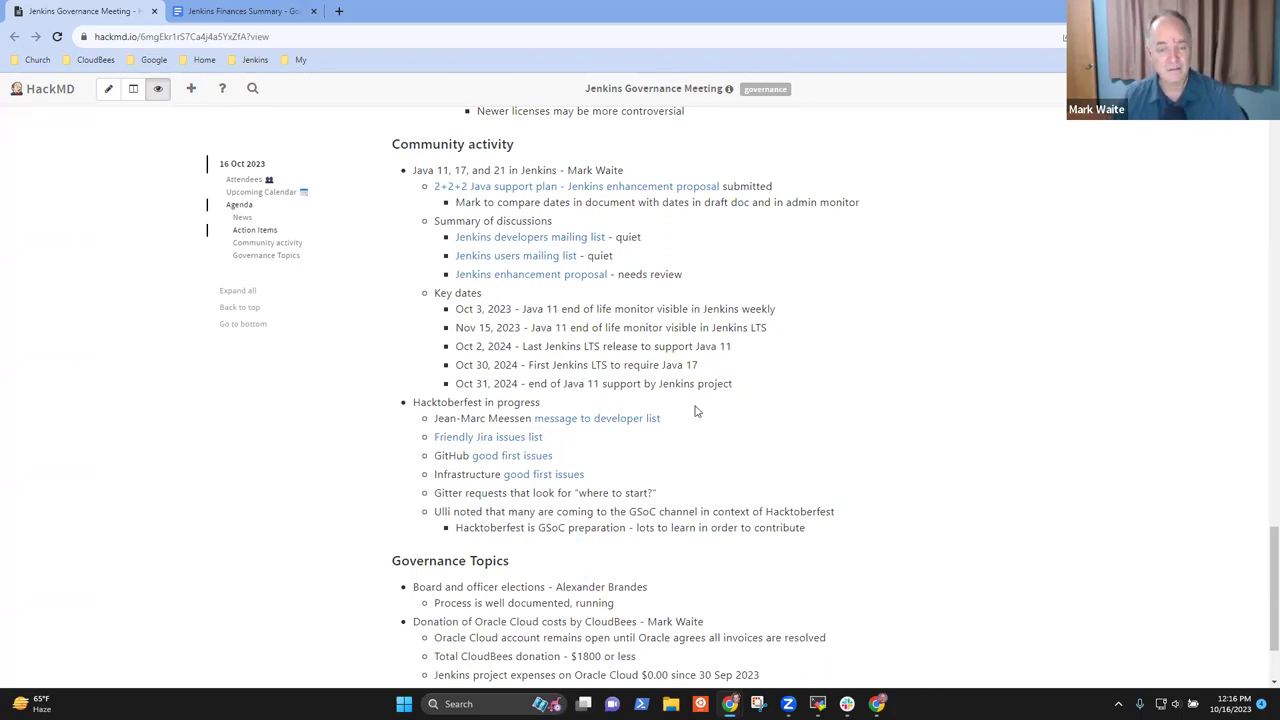
left_click_drag(746, 390, 457, 387)
left_click(773, 401)
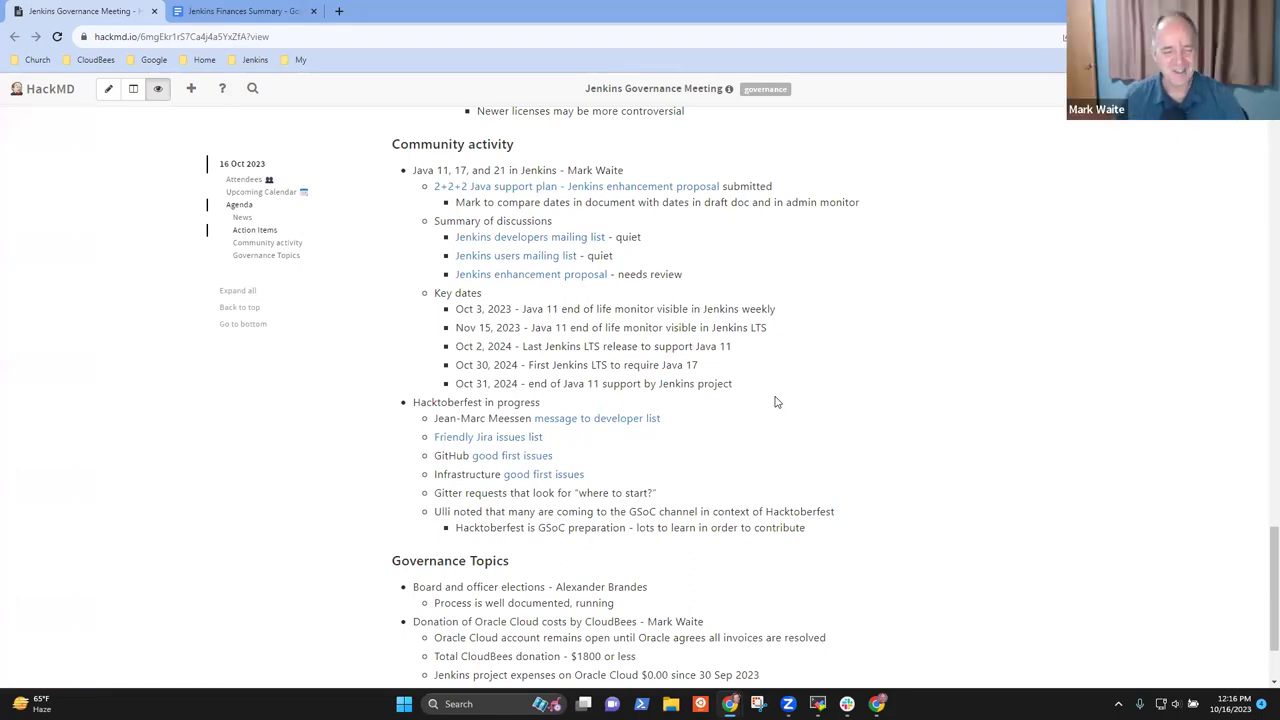
- Highlight the "Hacktoberfest in progress" item under Community activity and review its notes
scroll(560, 250, "down", 2)
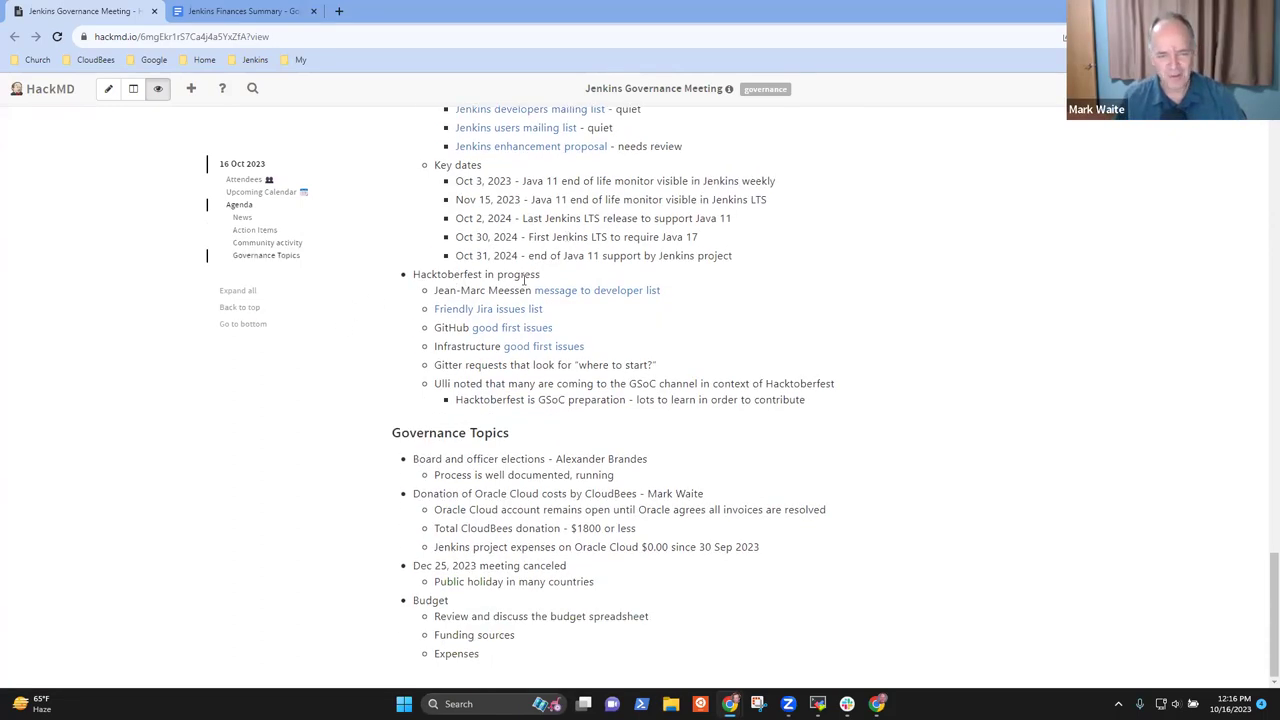
left_click_drag(413, 274, 541, 282)
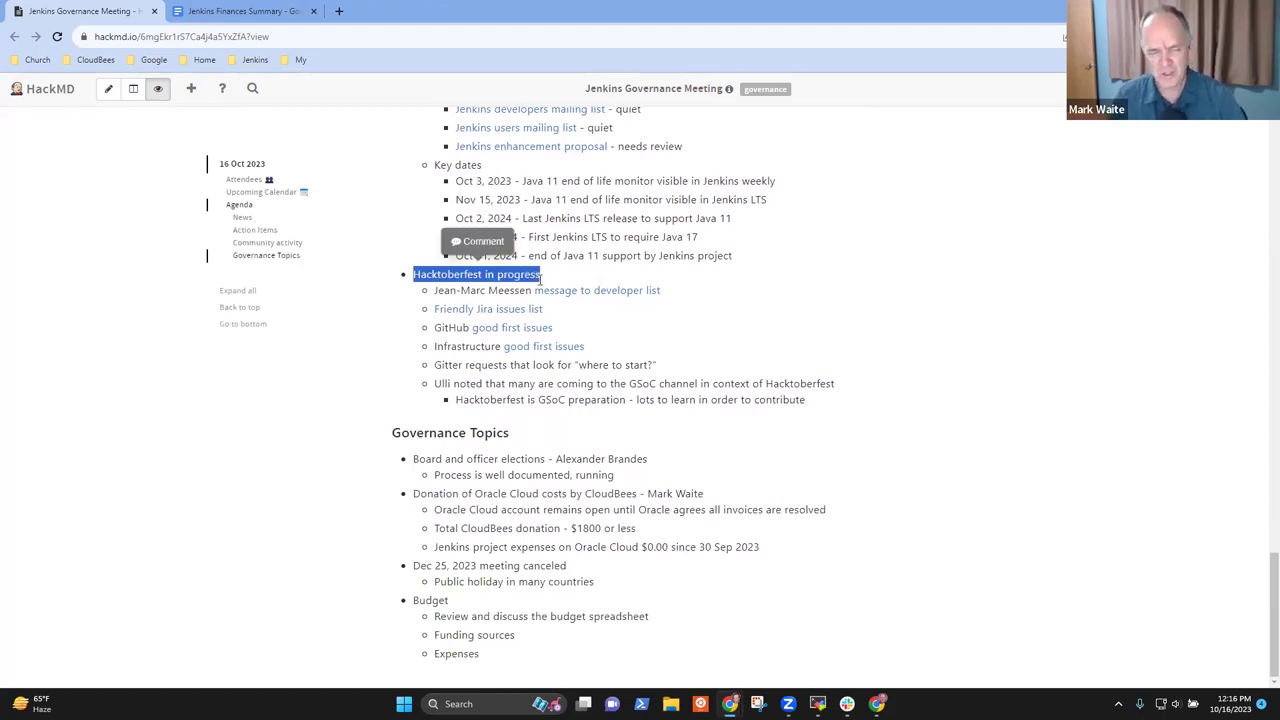
left_click(547, 281)
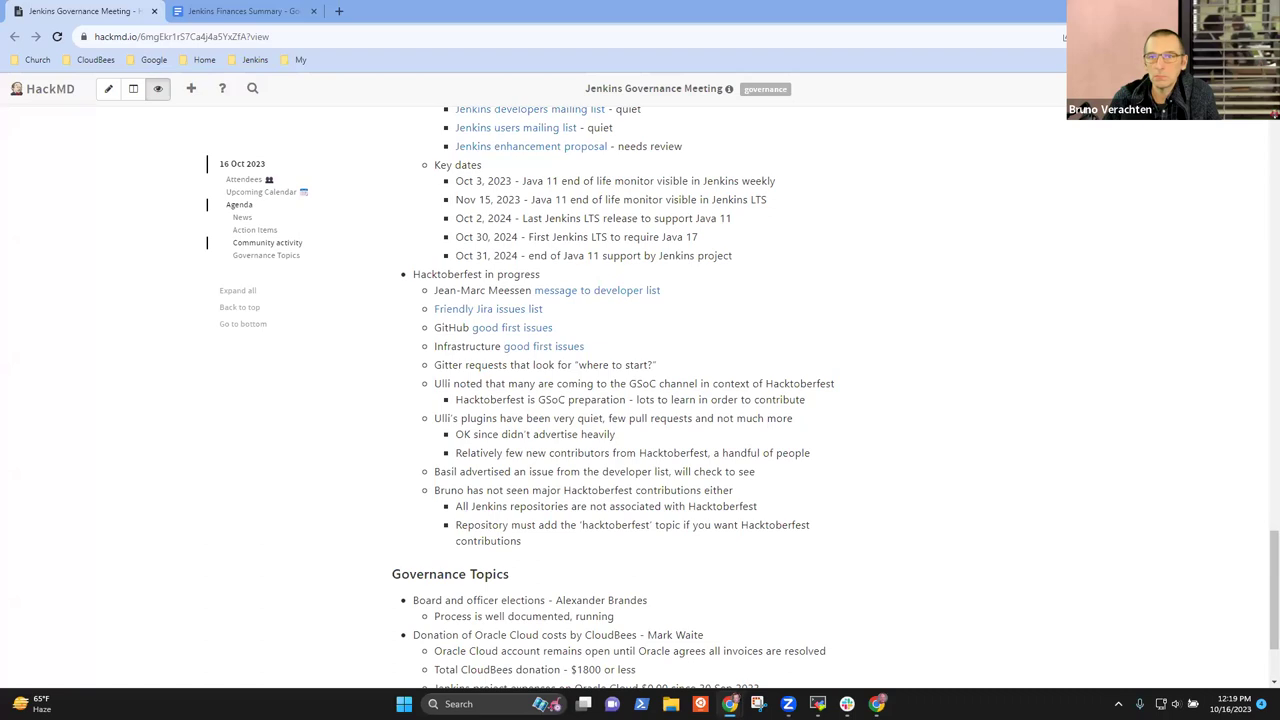
- Go to the Governance Topics section and highlight the "Board and officer elections" item for review
scroll(500, 409, "down", 3)
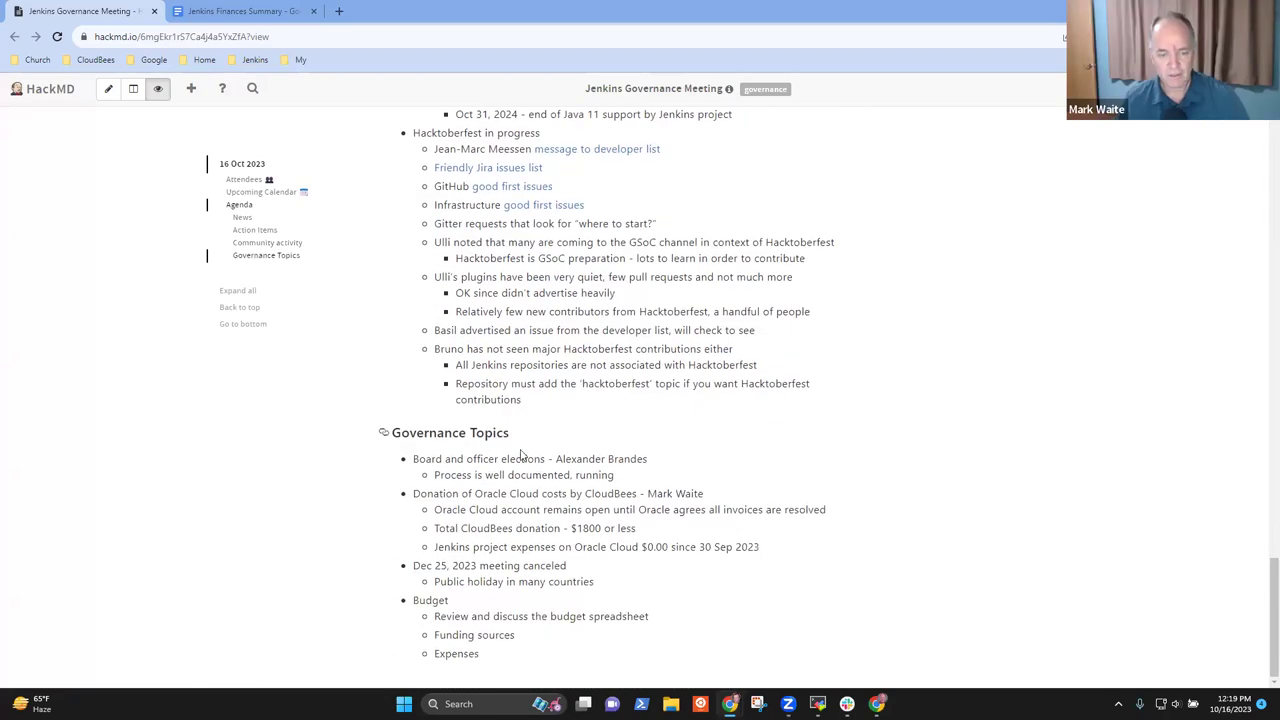
left_click_drag(414, 458, 650, 460)
left_click(650, 460)
triple_click(650, 460)
left_click(652, 463)
triple_click(650, 460)
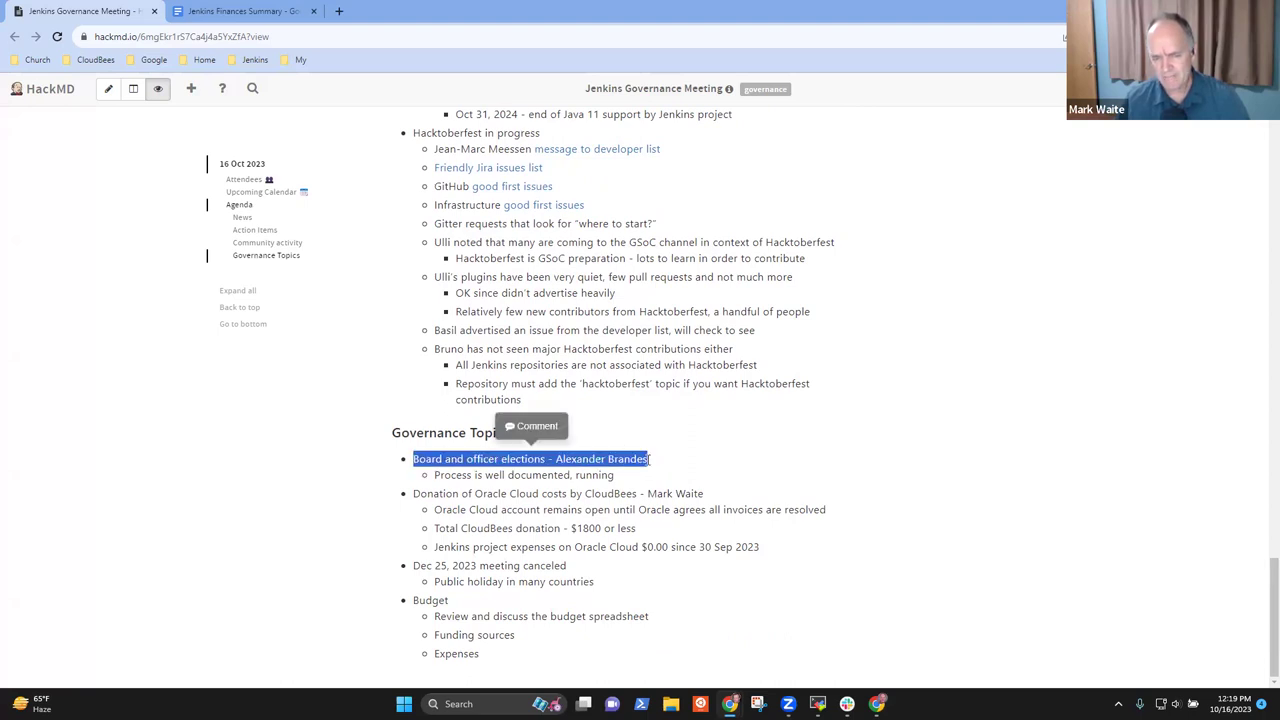
left_click(650, 460)
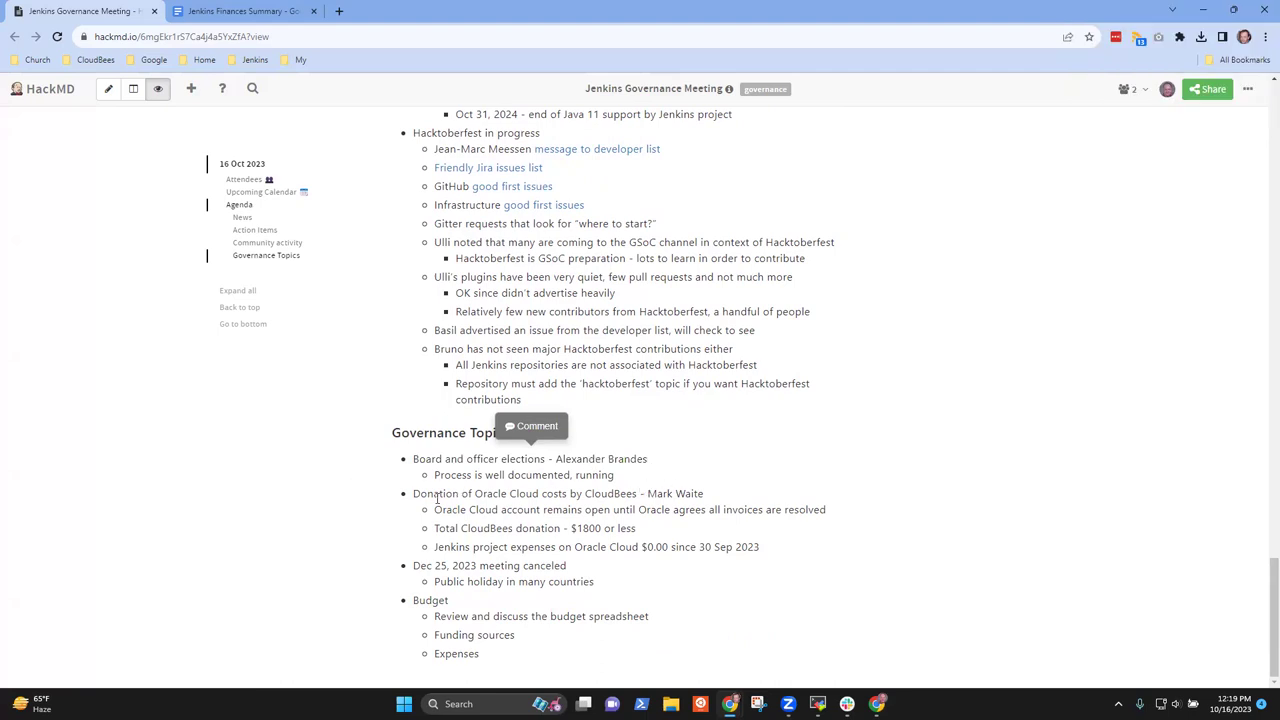
- Highlight the "Donation of Oracle Cloud costs by CloudBees" item under Governance Topics and review its notes
left_click_drag(416, 494, 690, 494)
left_click(708, 494)
triple_click(704, 494)
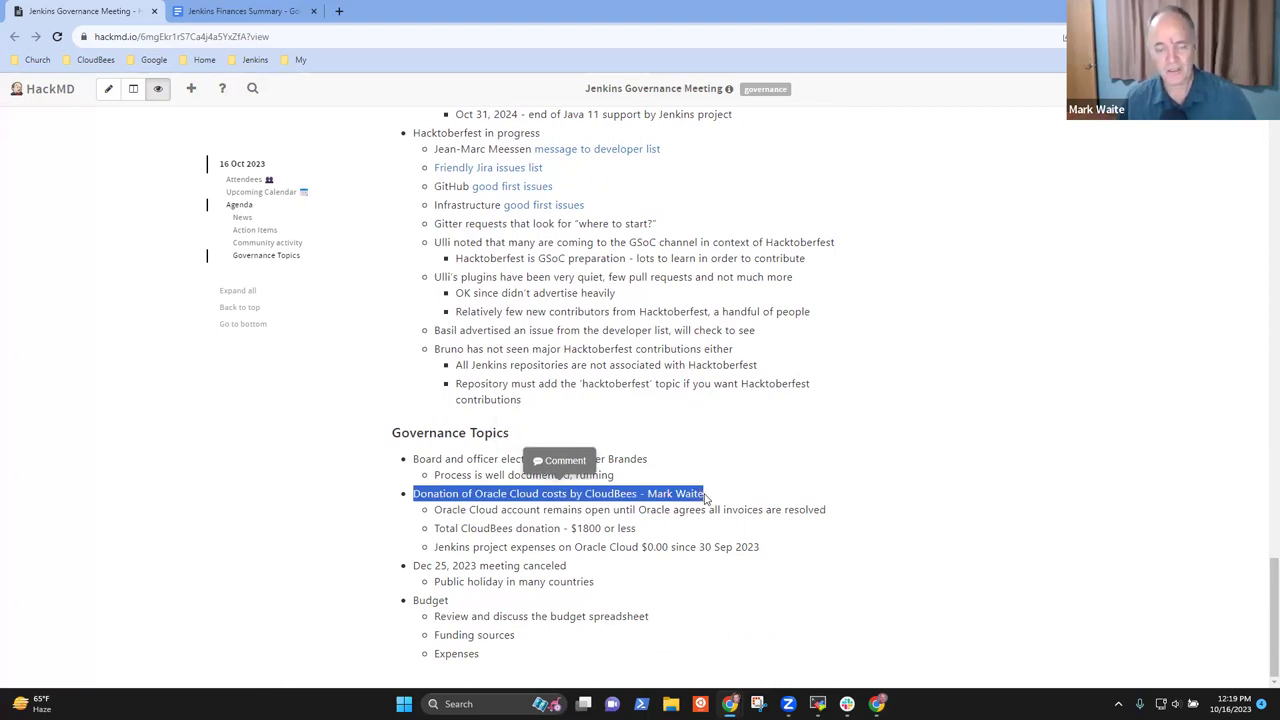
left_click(655, 478)
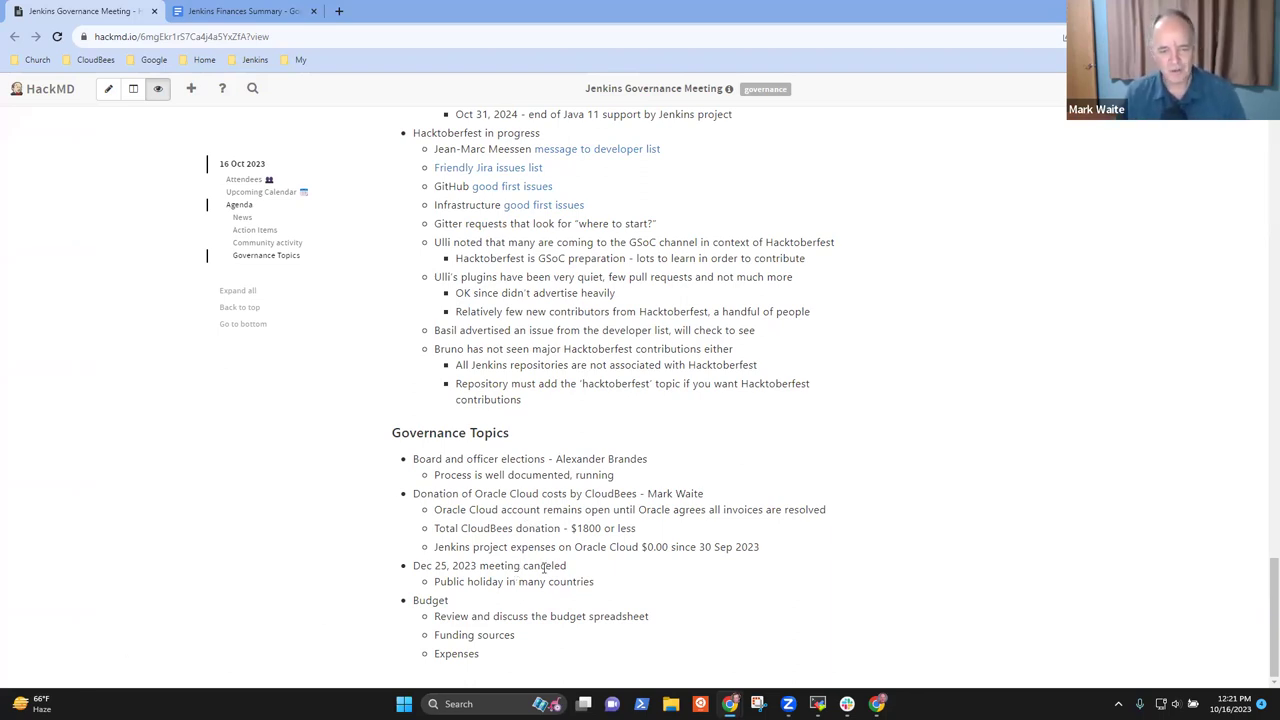
- Look back over the notes from the beginning, then highlight the "Dec 25, 2023 meeting canceled" item under Governance Topics
scroll(556, 578, "up", 20)
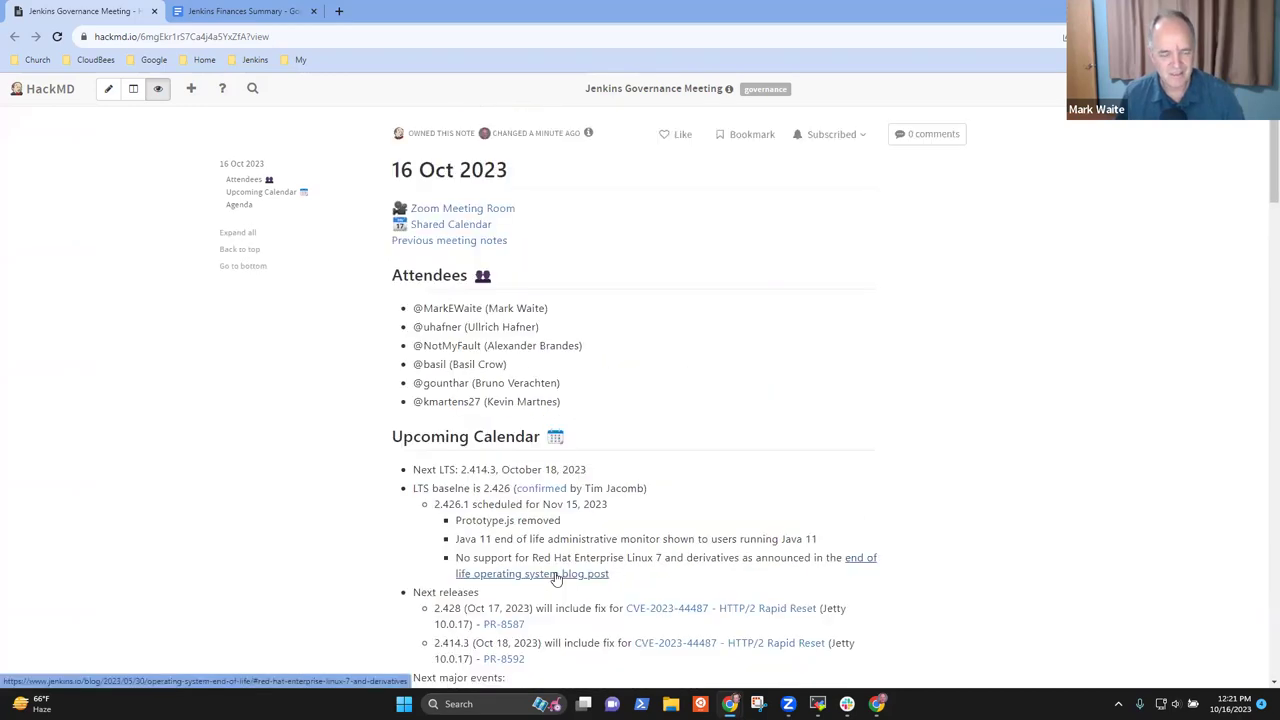
scroll(554, 572, "down", 7)
scroll(555, 574, "down", 15)
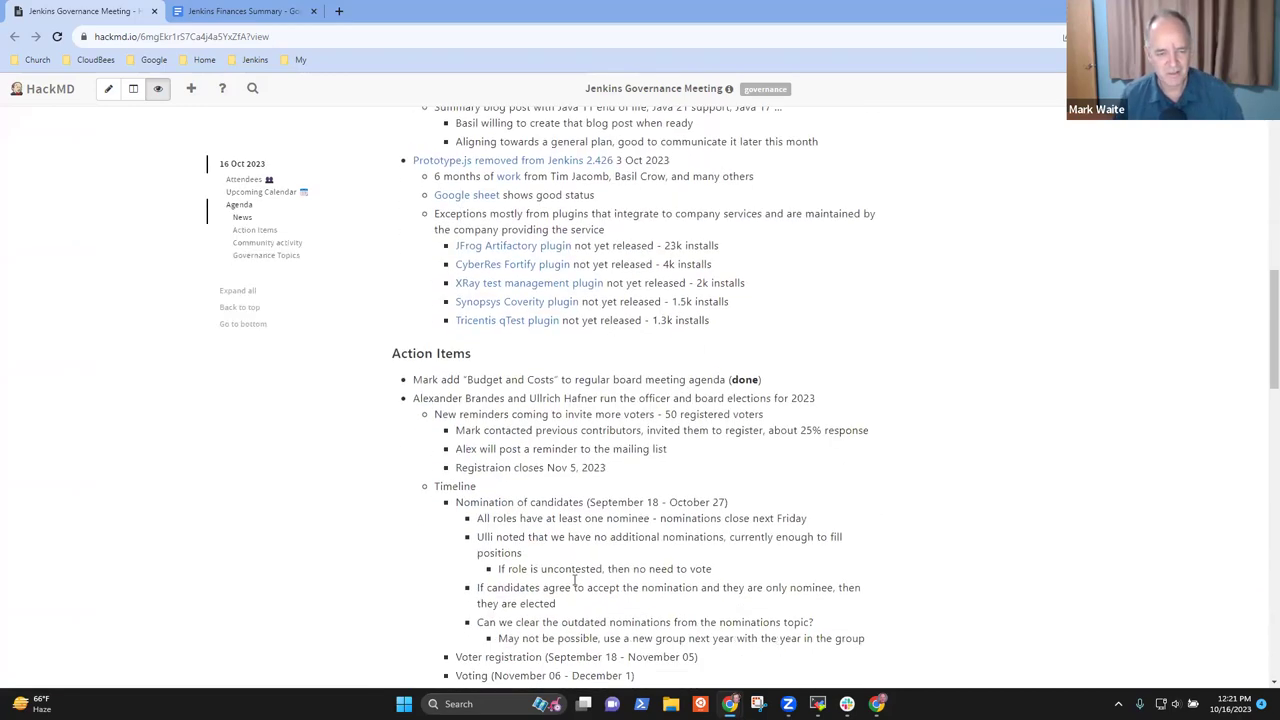
scroll(612, 598, "down", 8)
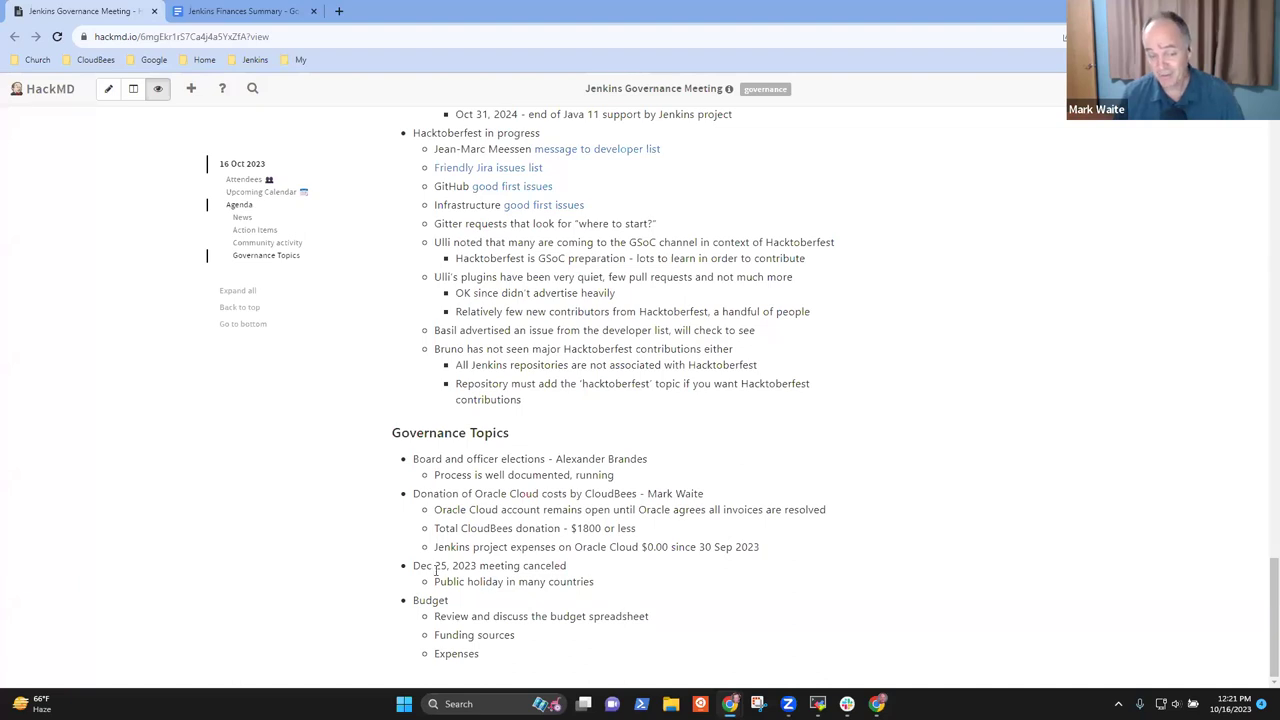
left_click_drag(414, 565, 572, 565)
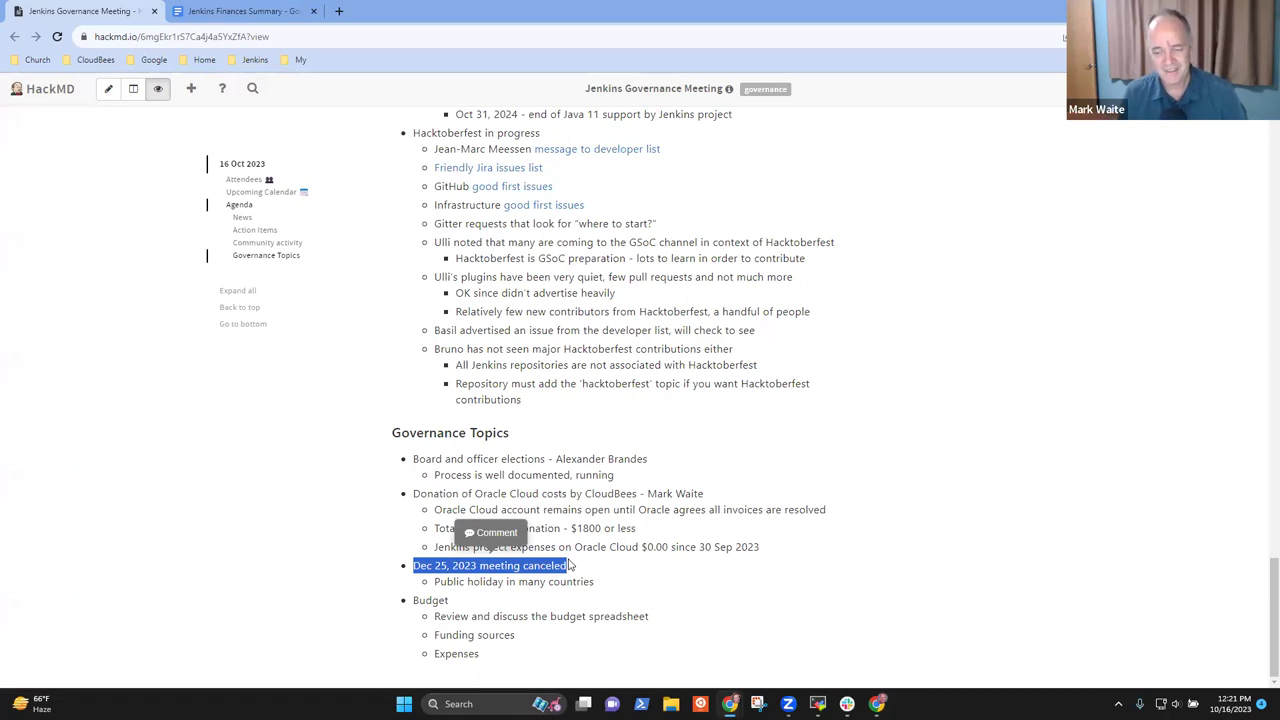